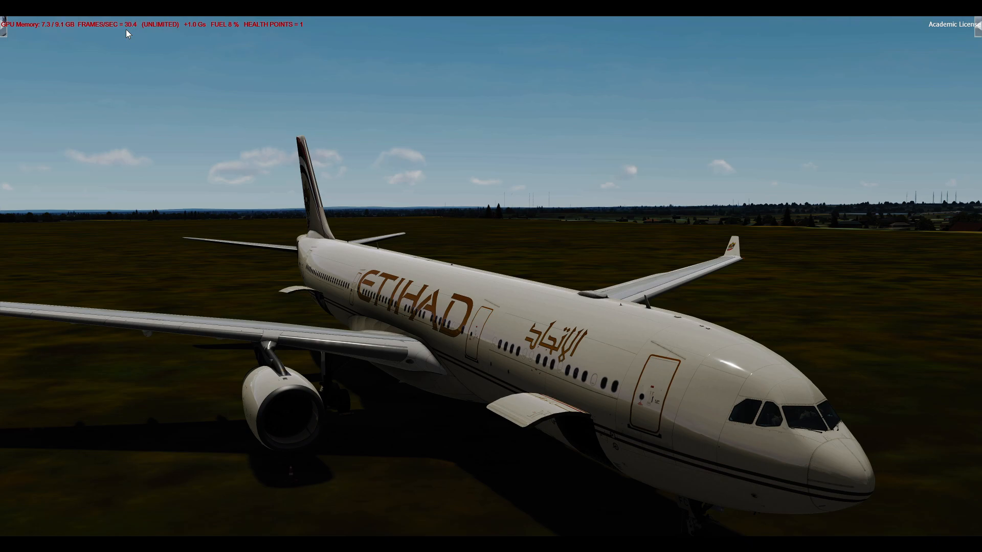
Switch from the external aircraft view to the cockpit and open the simulator's graphics settings.
{"action": "key", "text": "space"}
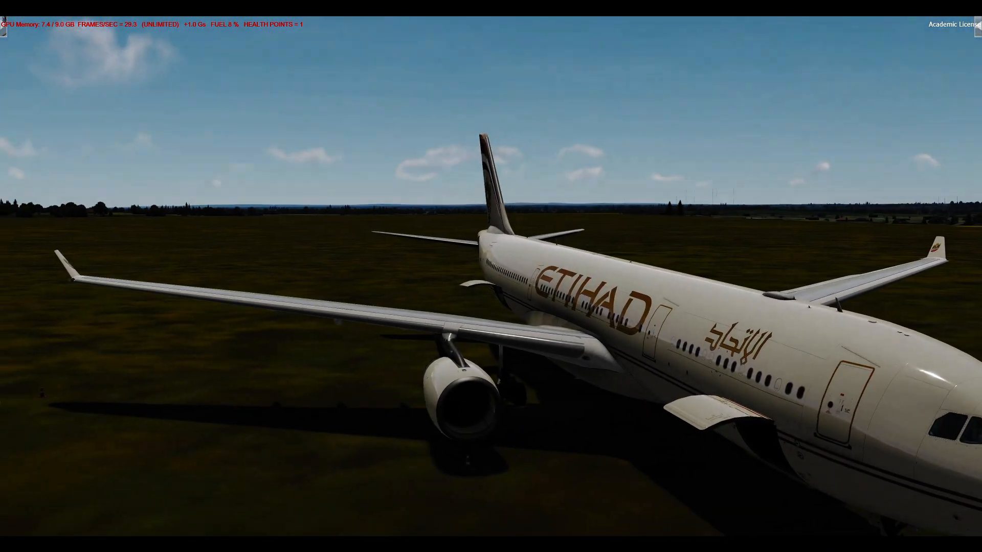
{"action": "key", "text": "F9"}
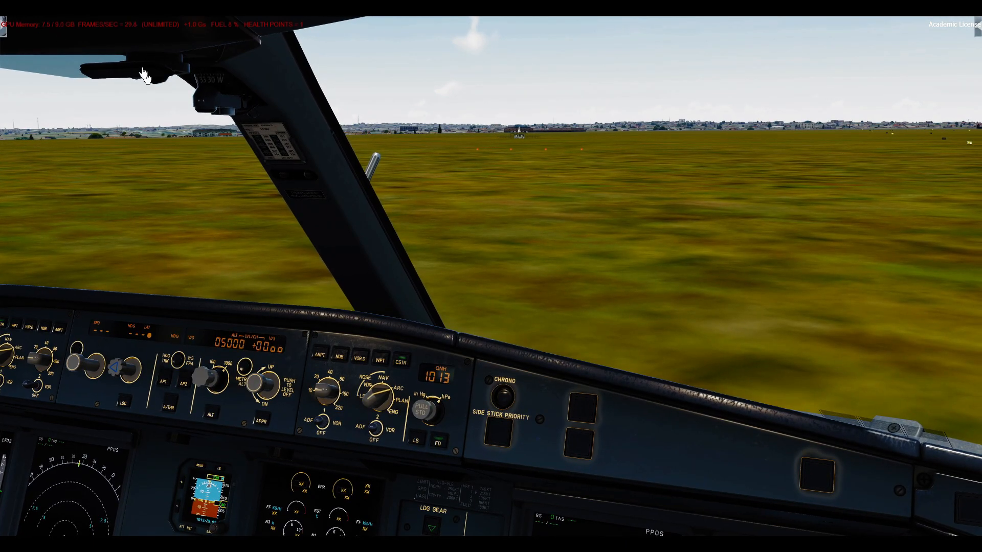
{"action": "left_click", "coordinate": [163, 11]}
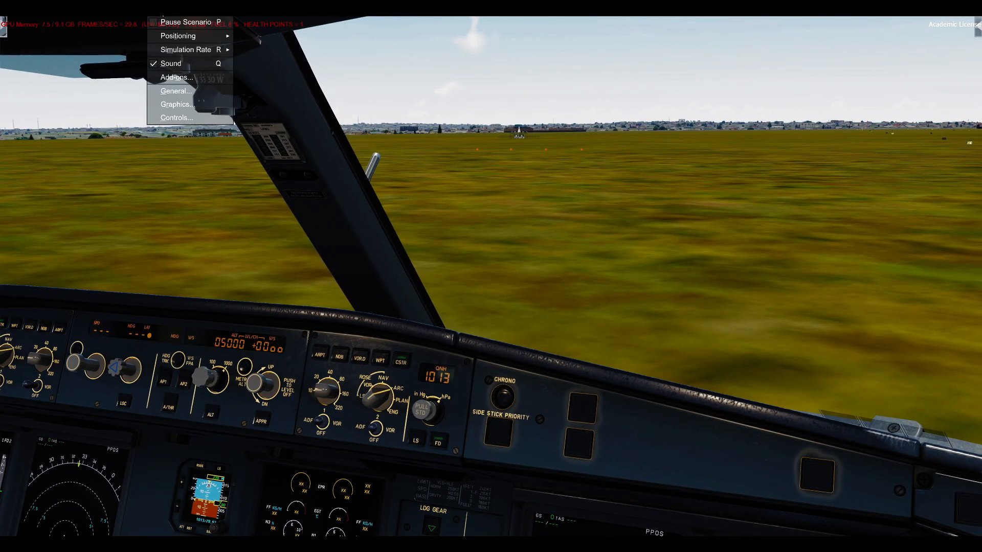
{"action": "left_click", "coordinate": [174, 108]}
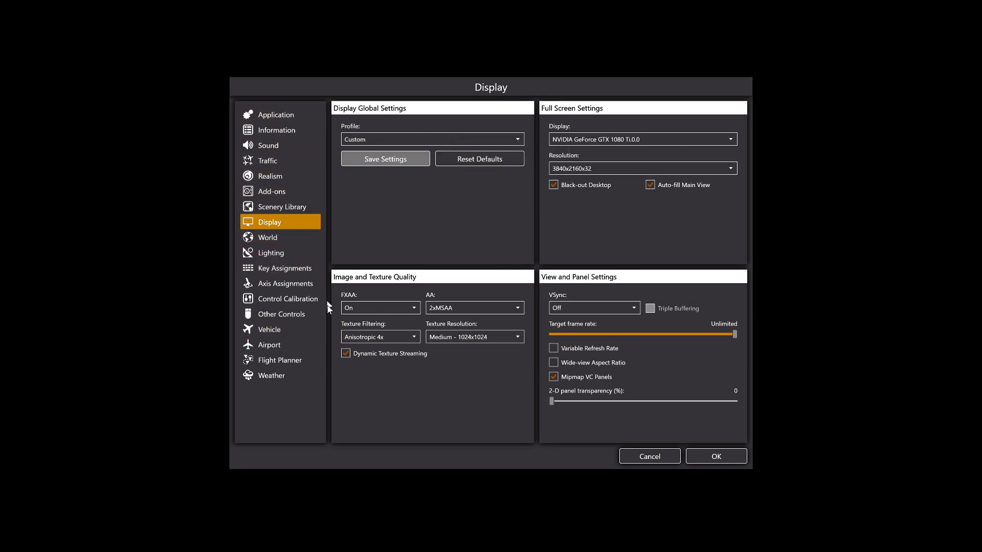
Set World scenery complexity to Very Dense and autogen and scenery draw distance to Very High, and turn off Volumetric Fog.
{"action": "left_click", "coordinate": [303, 233]}
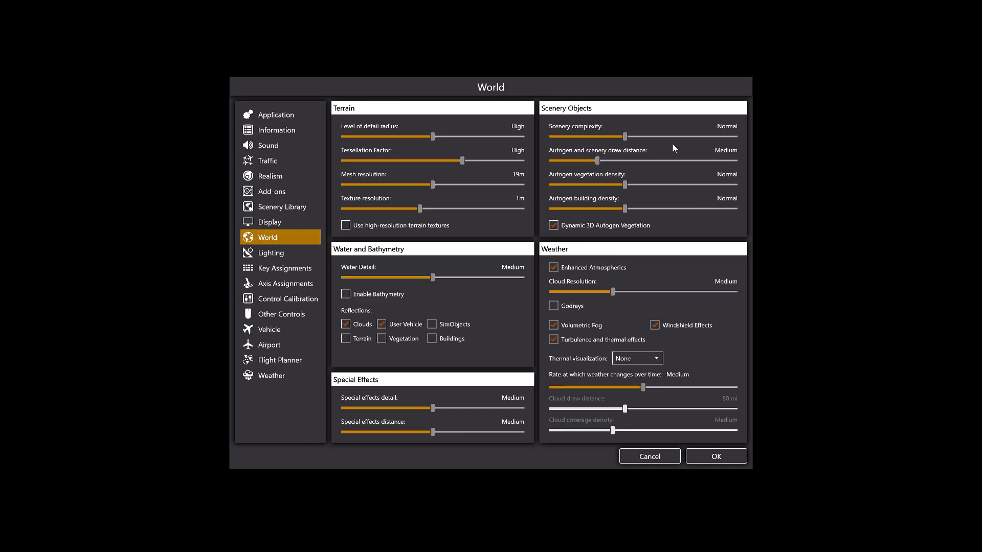
{"action": "left_click", "coordinate": [677, 159]}
{"action": "left_click", "coordinate": [689, 137]}
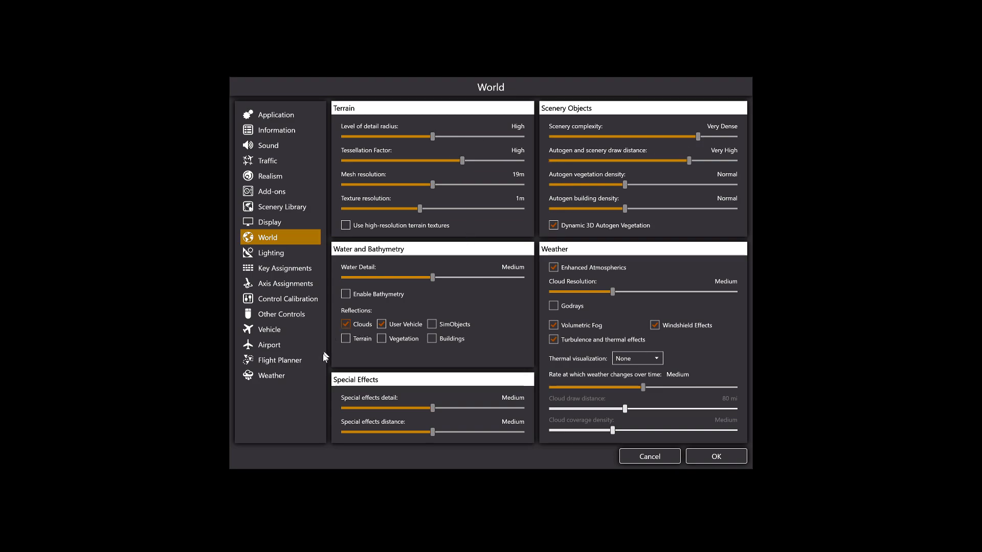
{"action": "left_click", "coordinate": [588, 326]}
{"action": "left_click", "coordinate": [637, 357]}
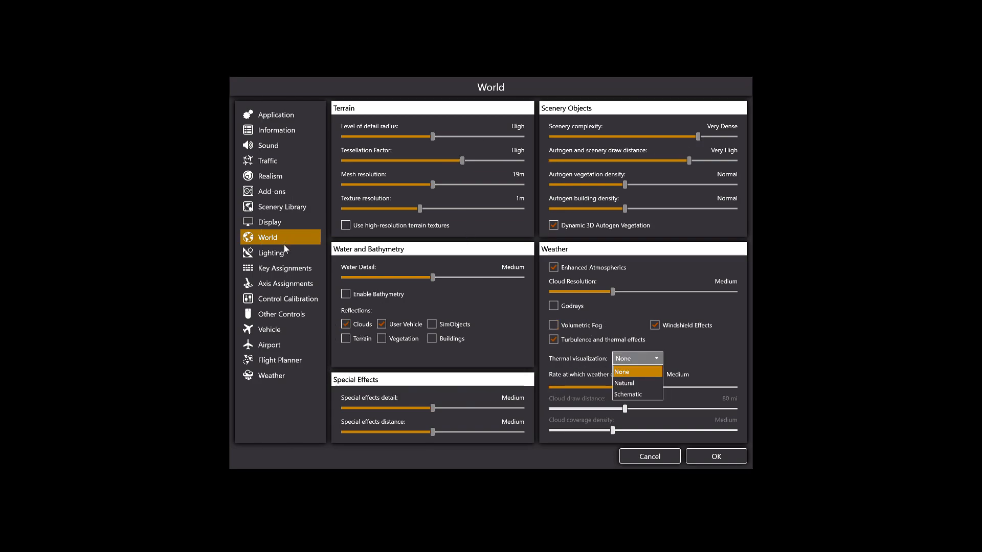
{"action": "left_click", "coordinate": [286, 228]}
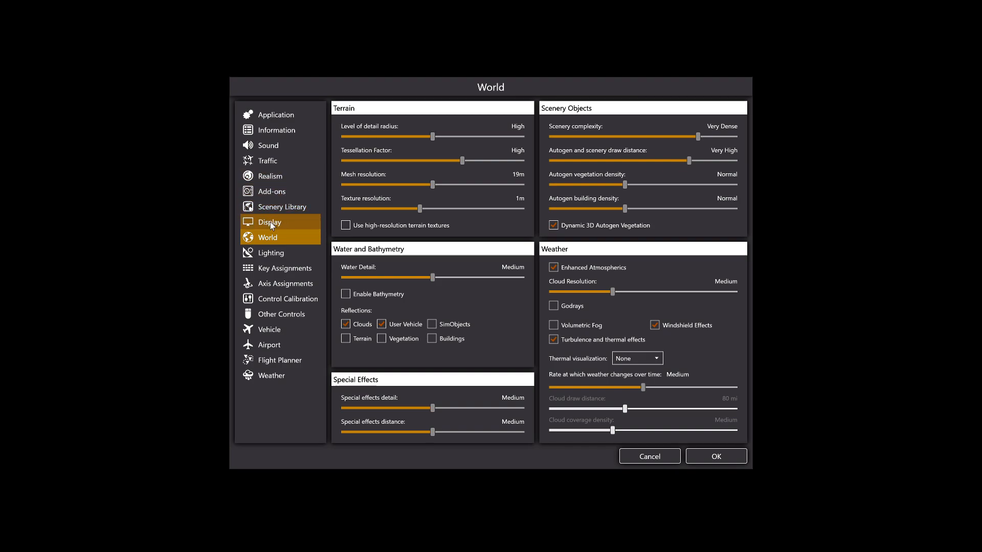
Dismiss saving a graphics profile and load the Default profile in the Display settings.
{"action": "left_click", "coordinate": [270, 222]}
{"action": "left_click", "coordinate": [381, 159]}
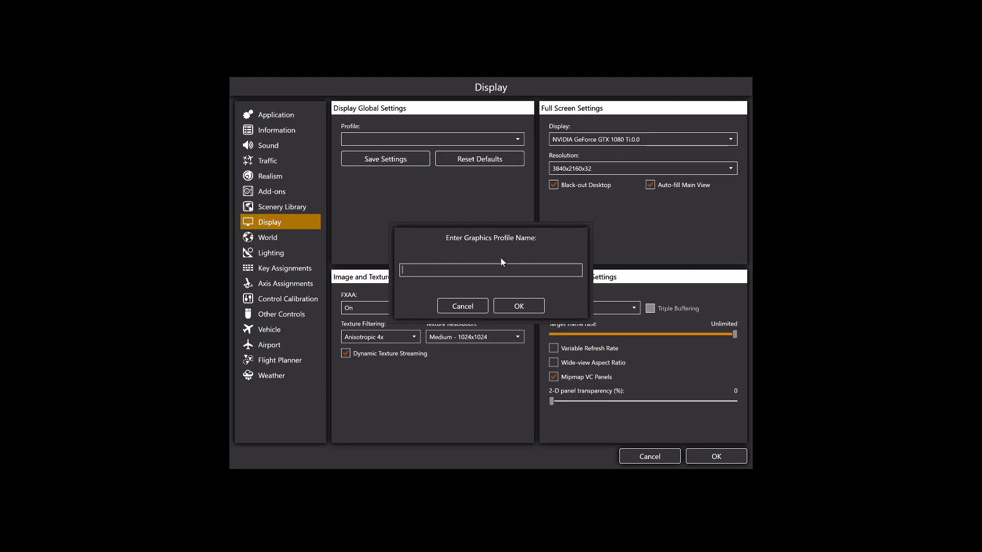
{"action": "left_click", "coordinate": [464, 307]}
{"action": "left_click", "coordinate": [462, 140]}
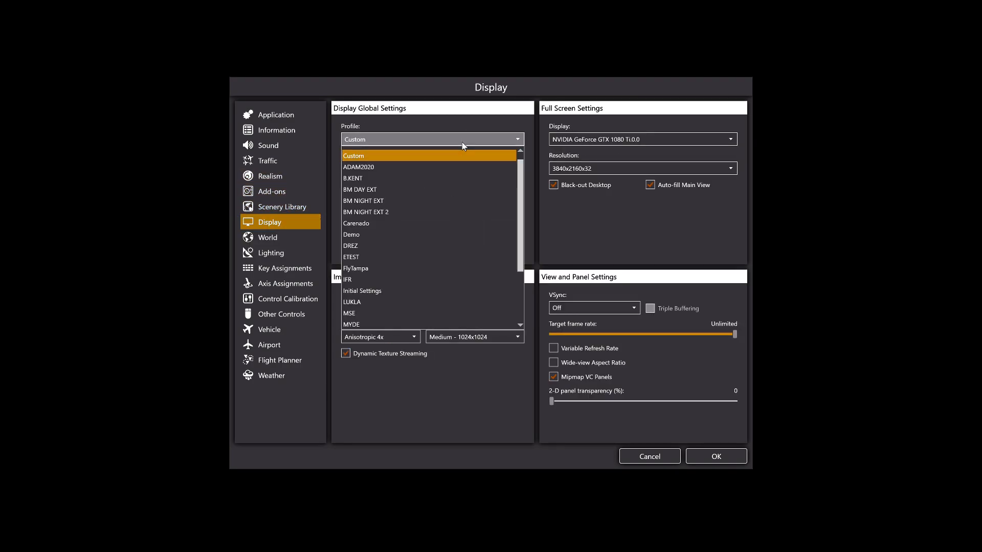
{"action": "left_click", "coordinate": [388, 152]}
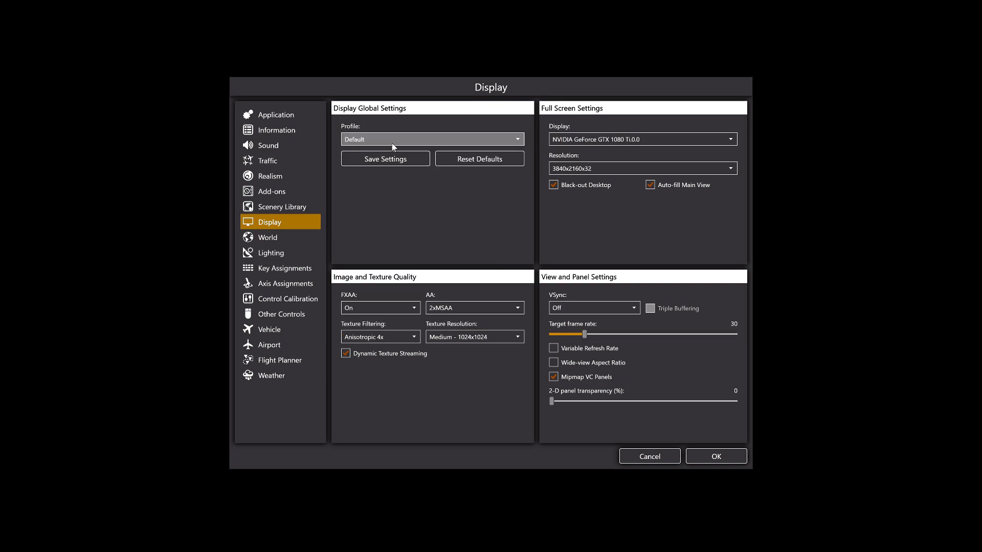
Examine the full list of saved graphics profiles, keeping the current selection.
{"action": "left_click", "coordinate": [453, 141]}
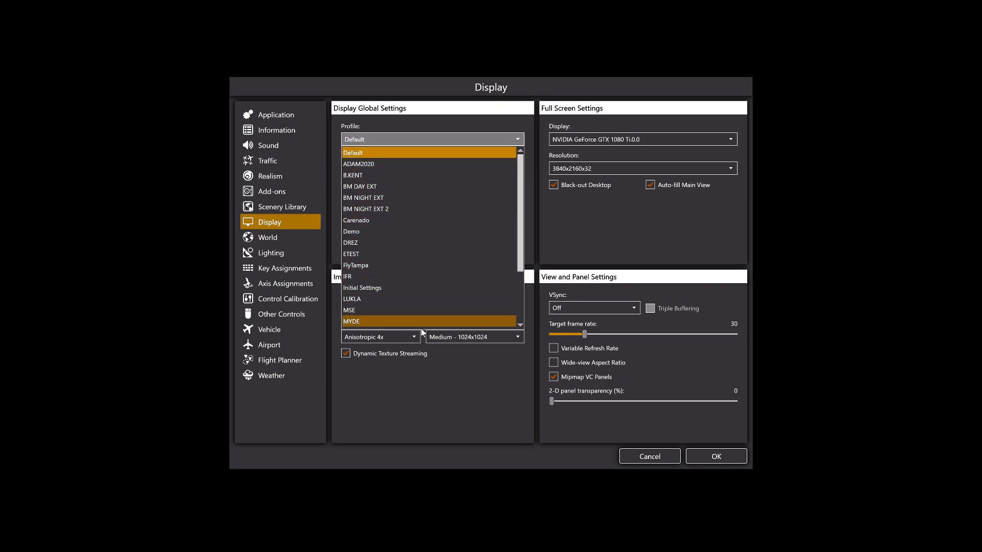
{"action": "scroll", "coordinate": [397, 312], "scroll_direction": "down", "scroll_amount": 1}
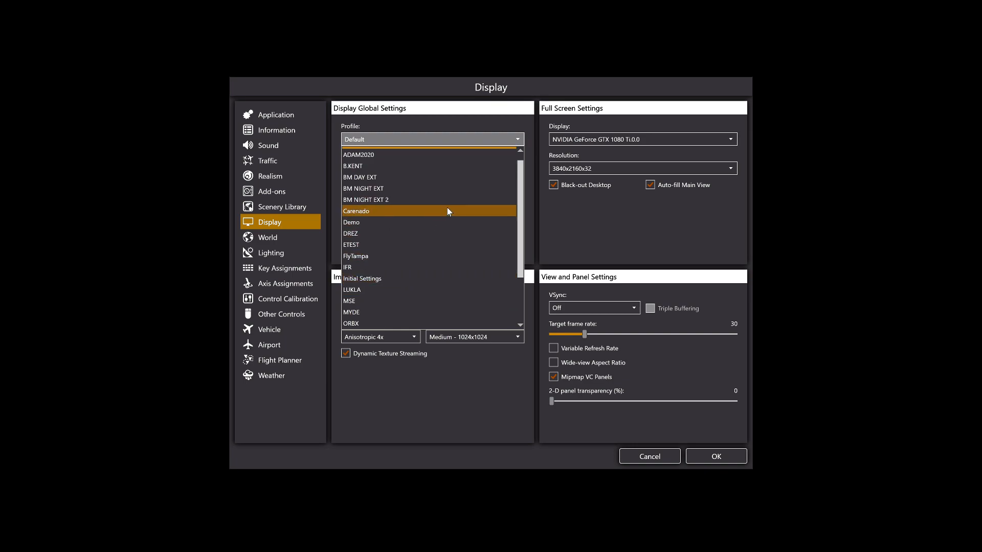
{"action": "scroll", "coordinate": [428, 235], "scroll_direction": "down", "scroll_amount": 2}
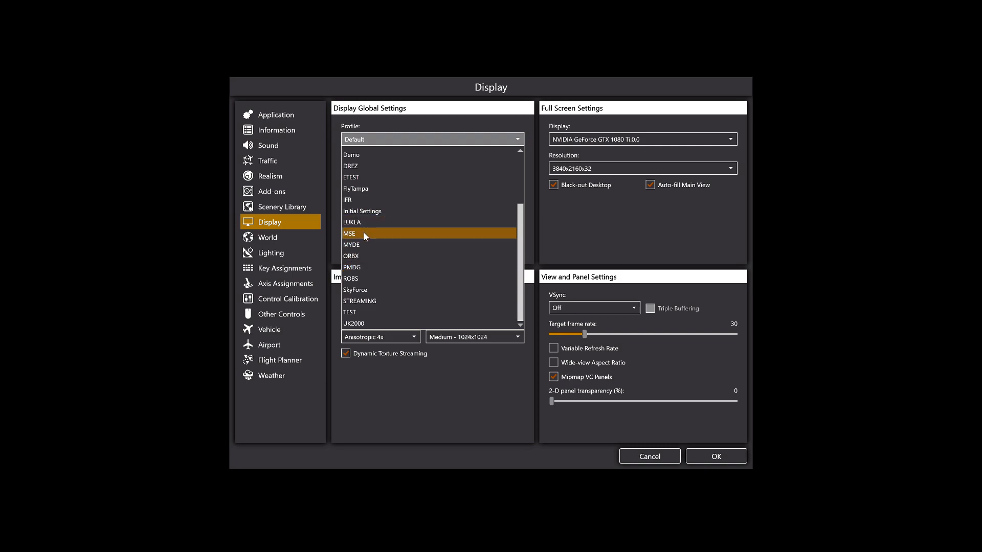
{"action": "scroll", "coordinate": [363, 234], "scroll_direction": "up", "scroll_amount": 3}
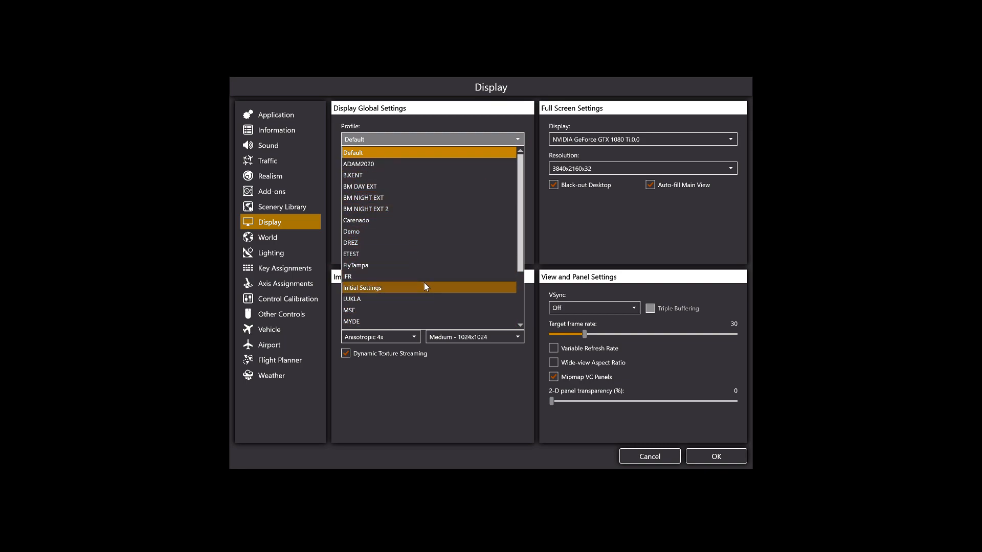
{"action": "scroll", "coordinate": [428, 277], "scroll_direction": "down", "scroll_amount": 3}
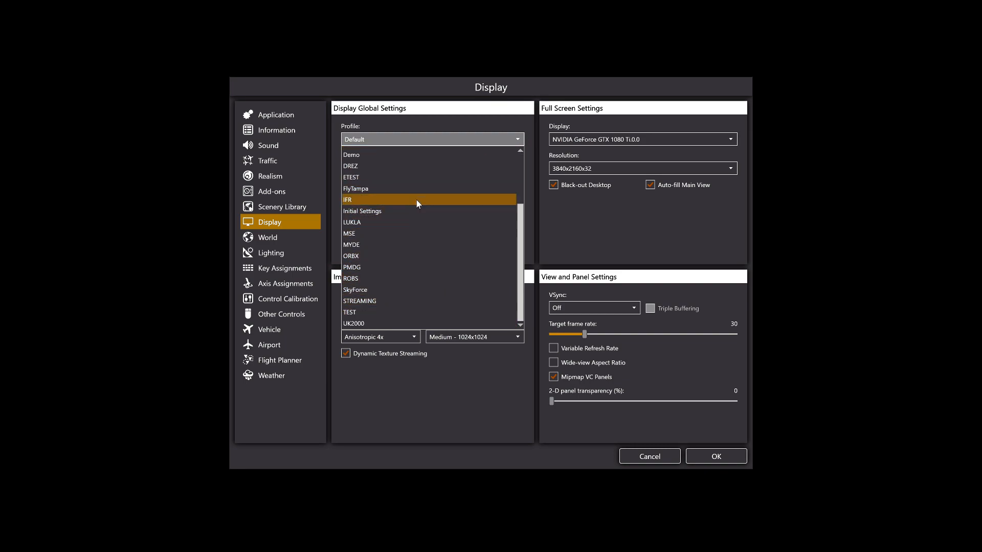
{"action": "left_click_drag", "start_coordinate": [520, 248], "coordinate": [527, 242]}
{"action": "left_click", "coordinate": [541, 223]}
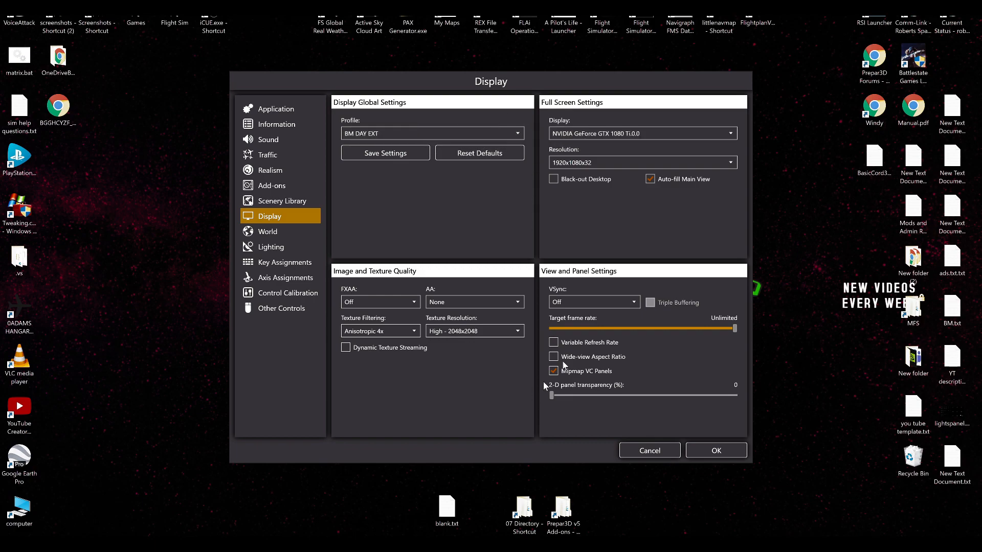
Open Windows Task Manager and view the computer's performance graphs.
{"action": "mouse_move", "coordinate": [596, 547]}
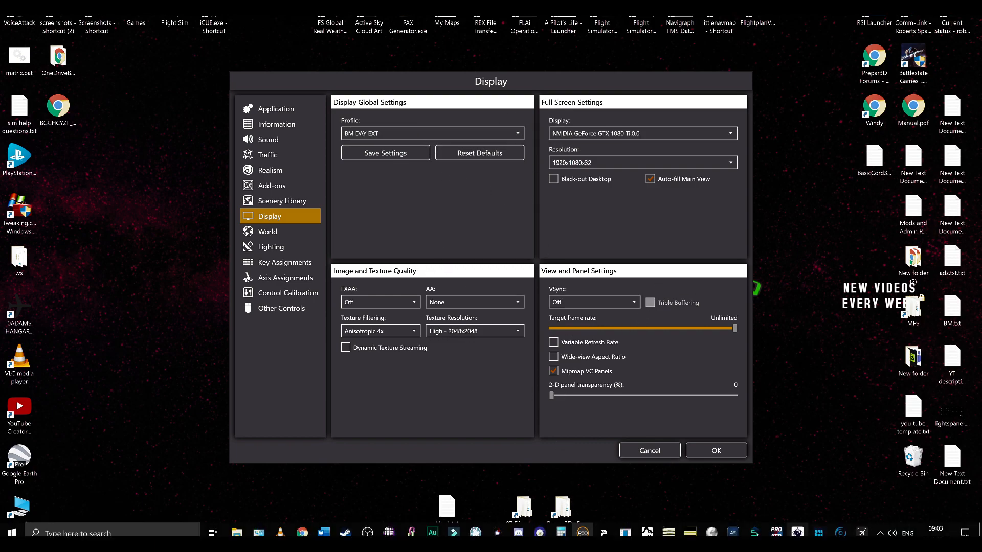
{"action": "right_click", "coordinate": [880, 536]}
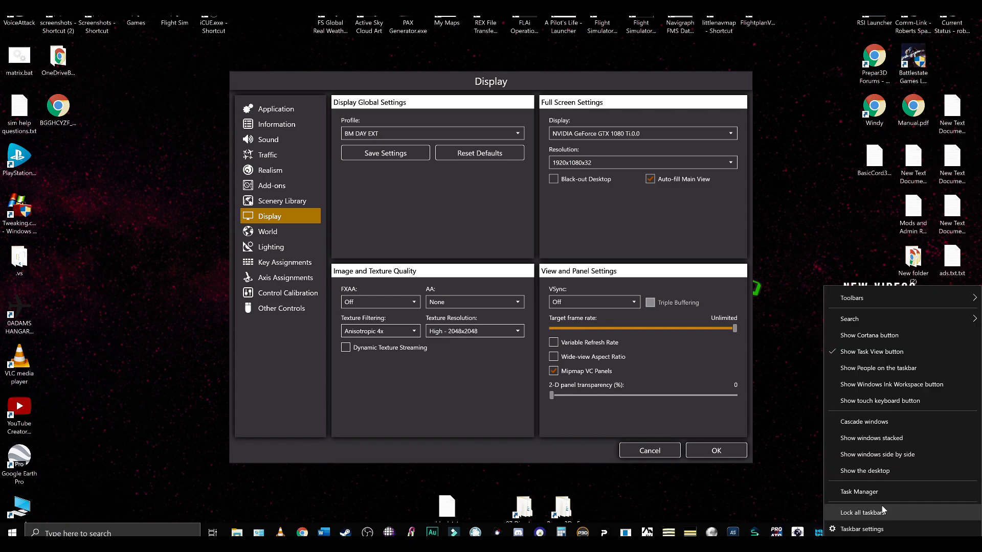
{"action": "left_click", "coordinate": [870, 489]}
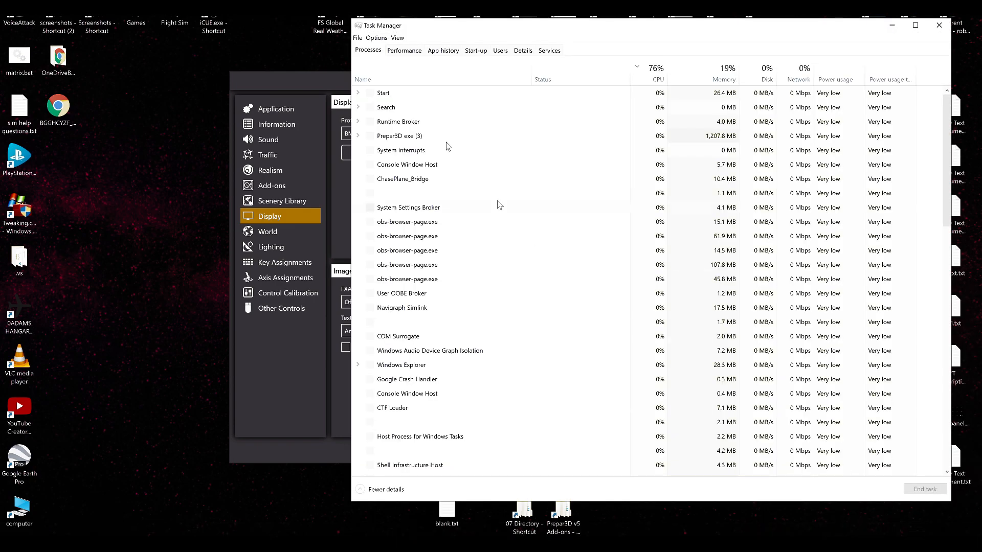
{"action": "left_click", "coordinate": [404, 50]}
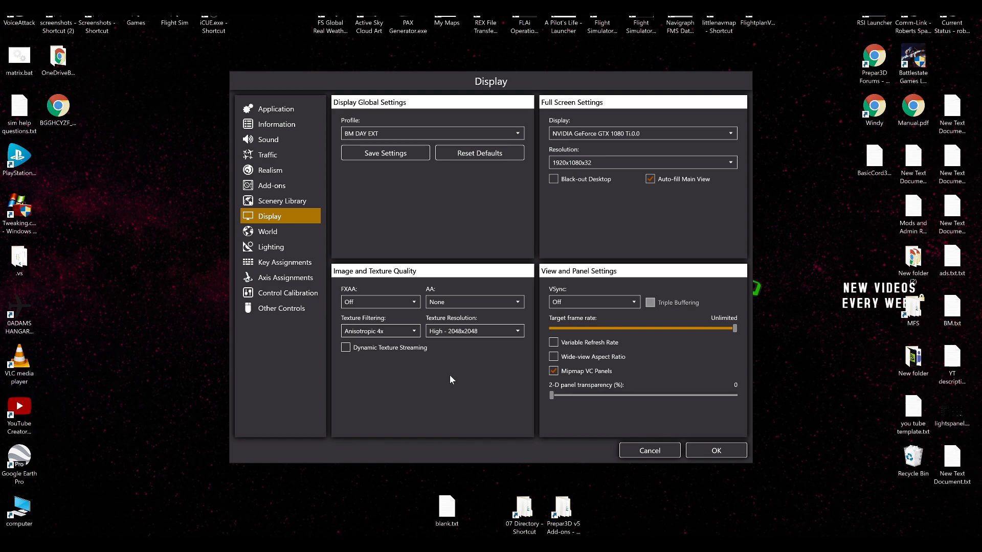
Load the Default profile, disable Dynamic Texture Streaming and Black-out Desktop, and set the target frame rate to Unlimited, checking the World settings too.
{"action": "left_click", "coordinate": [429, 134]}
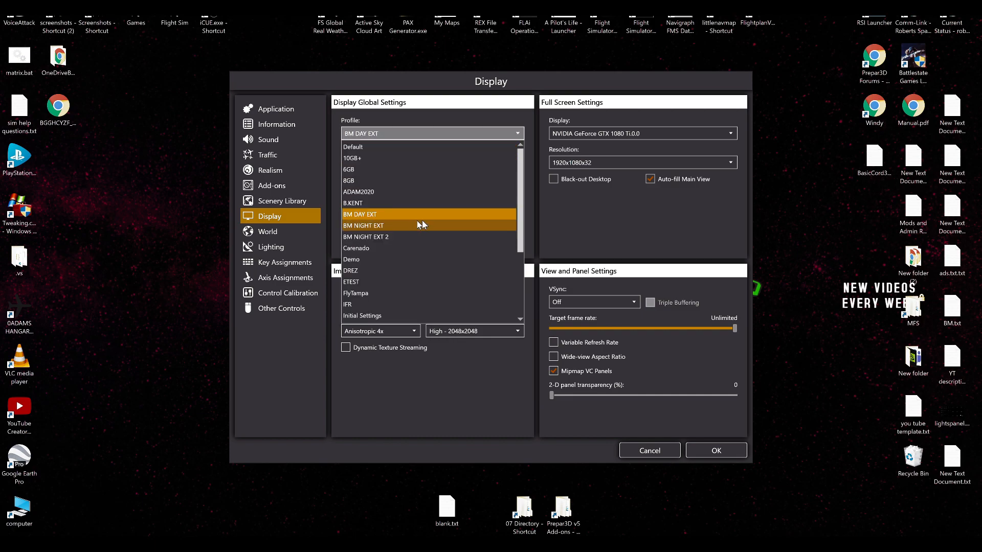
{"action": "left_click", "coordinate": [350, 149]}
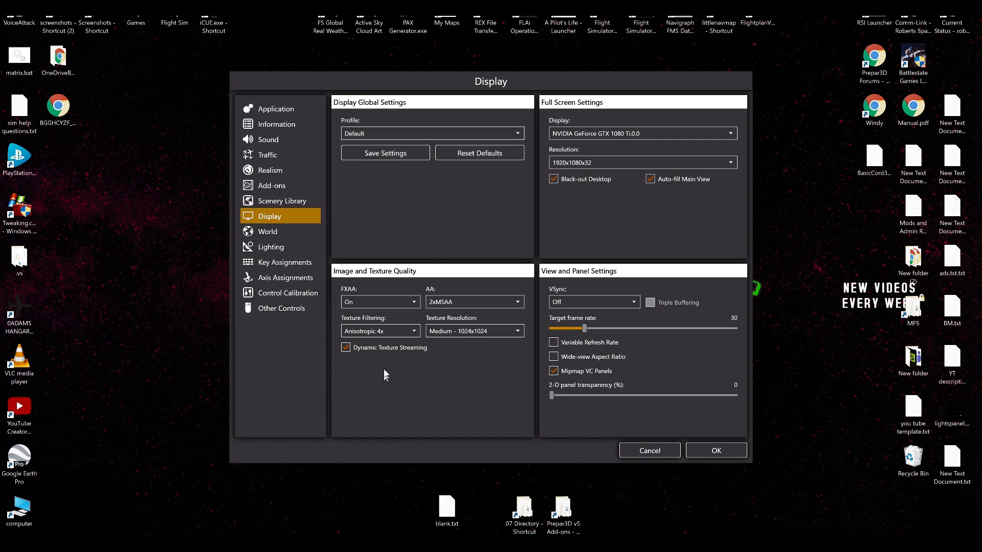
{"action": "left_click", "coordinate": [383, 352]}
{"action": "left_click_drag", "start_coordinate": [586, 331], "coordinate": [795, 329]}
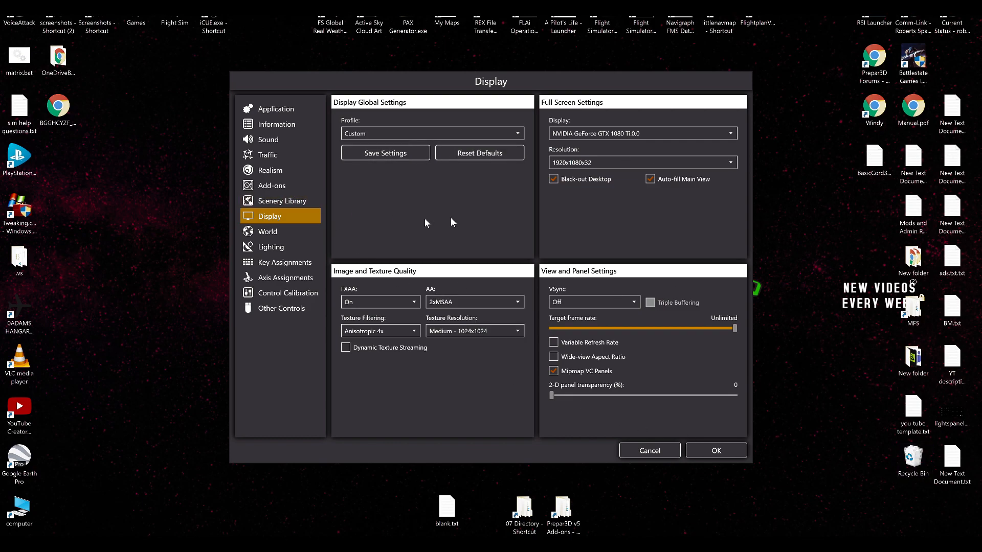
{"action": "left_click", "coordinate": [555, 176]}
{"action": "left_click", "coordinate": [259, 233]}
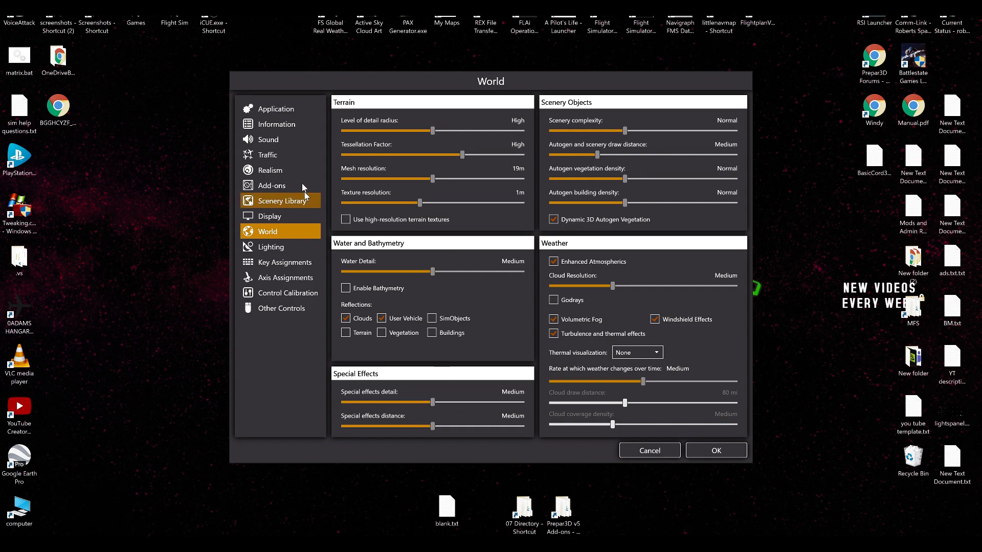
{"action": "left_click", "coordinate": [300, 221]}
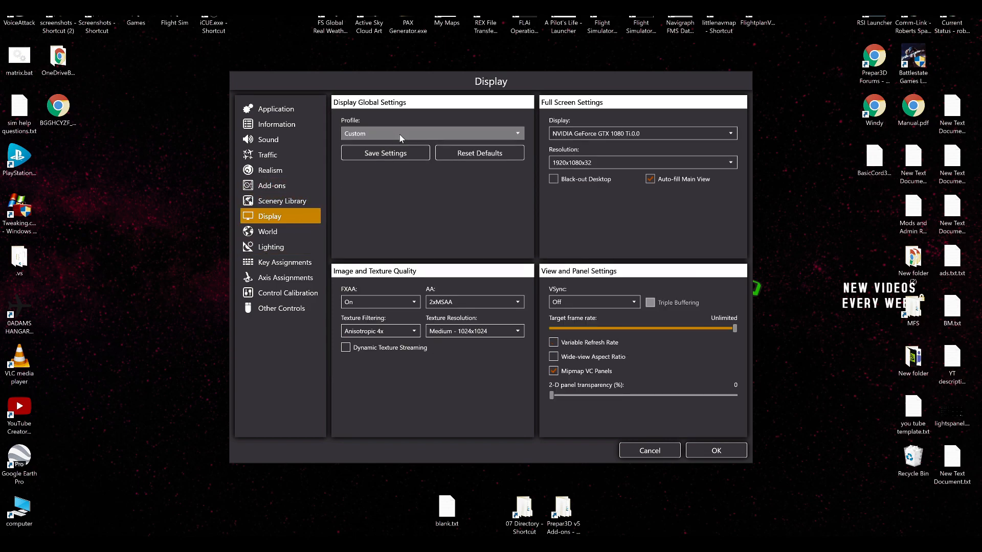
Load the 6GB graphics profile and look through the available texture resolutions, leaving Medium - 1024x1024 selected.
{"action": "left_click", "coordinate": [400, 134]}
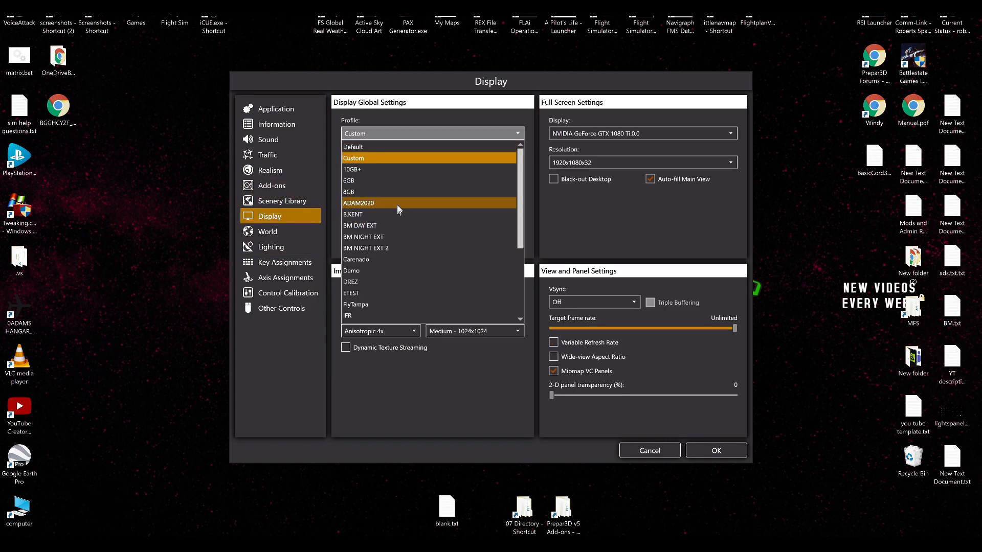
{"action": "left_click", "coordinate": [405, 181]}
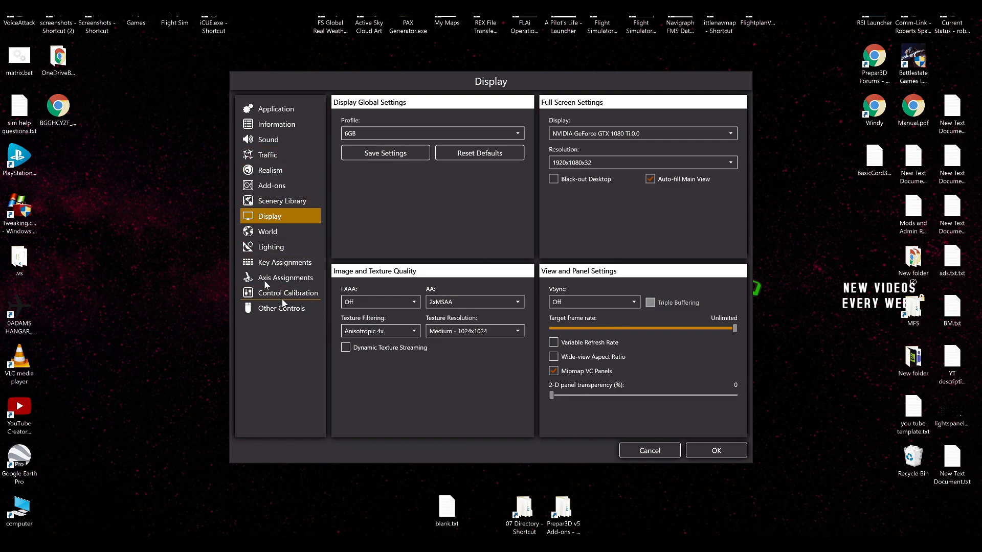
{"action": "left_click", "coordinate": [464, 332]}
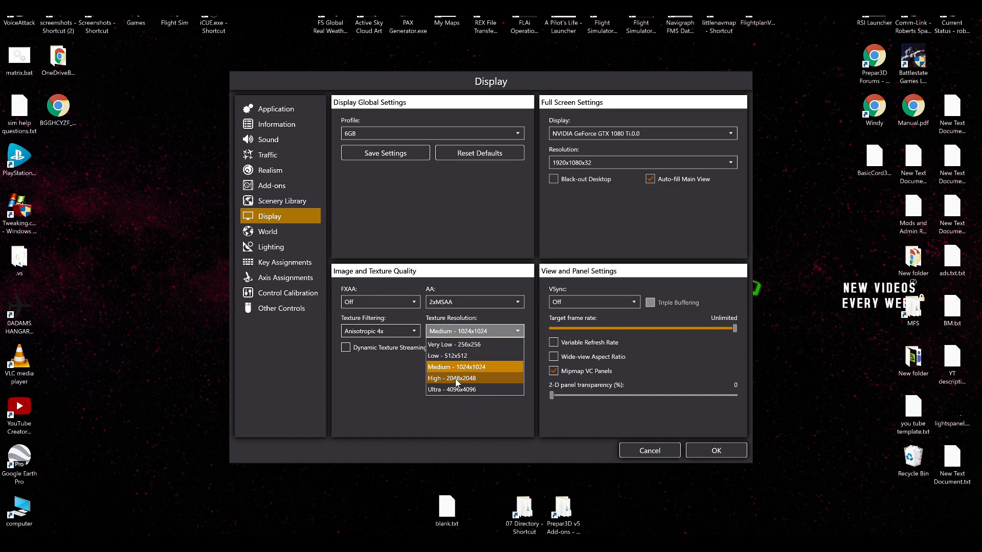
{"action": "left_click", "coordinate": [450, 219]}
{"action": "left_click", "coordinate": [461, 331]}
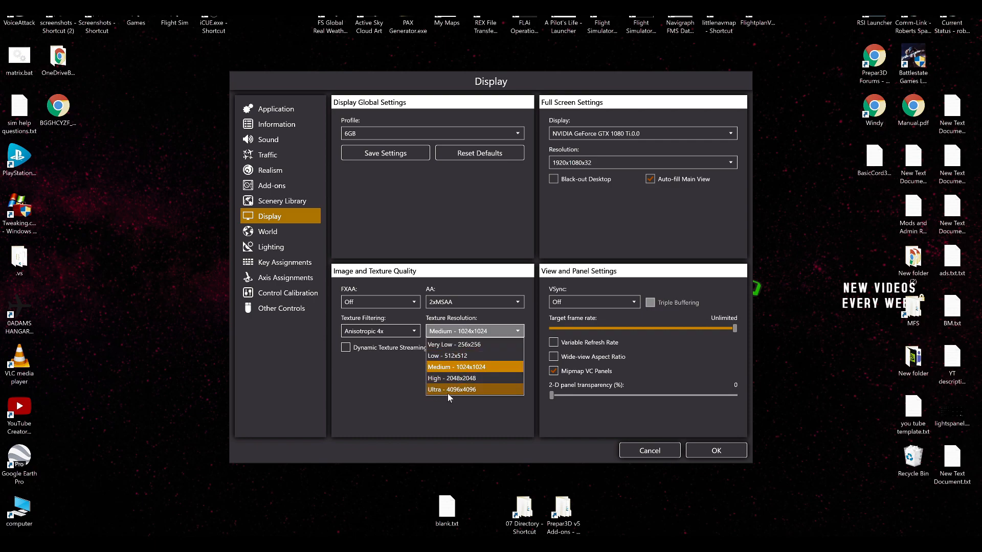
{"action": "left_click", "coordinate": [385, 406]}
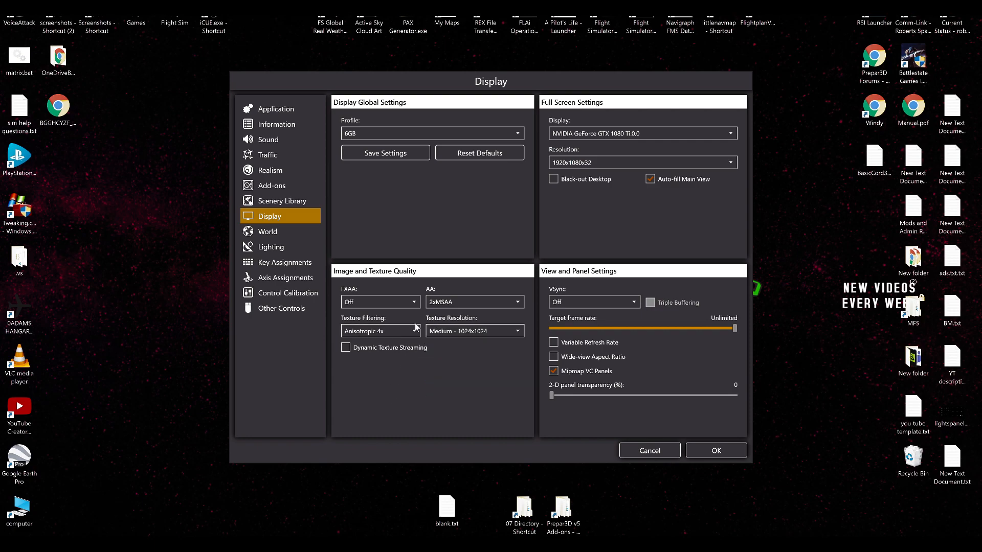
{"action": "left_click", "coordinate": [443, 334]}
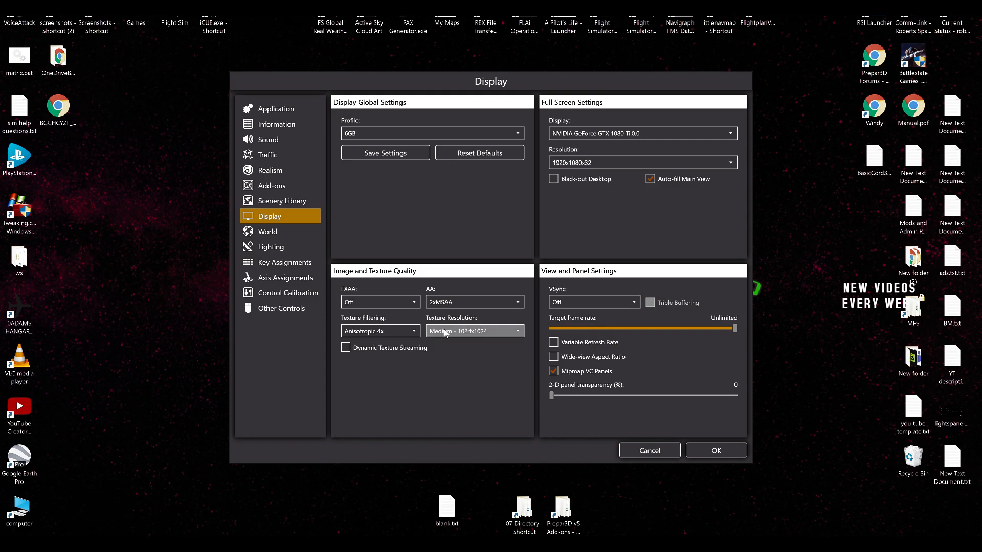
{"action": "left_click", "coordinate": [419, 410]}
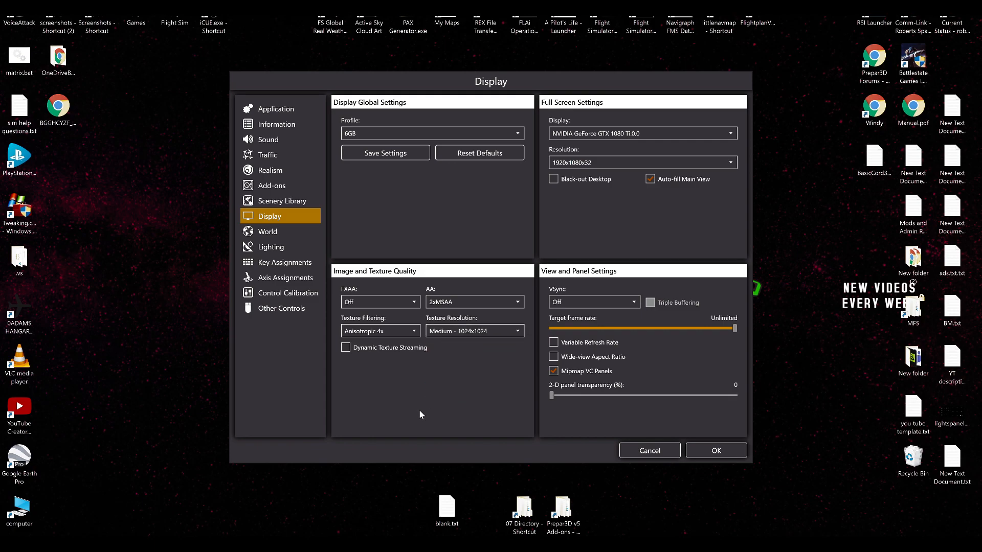
Review the 6GB profile's World settings for terrain, scenery, water and weather, and return to the Display settings.
{"action": "left_click", "coordinate": [289, 235]}
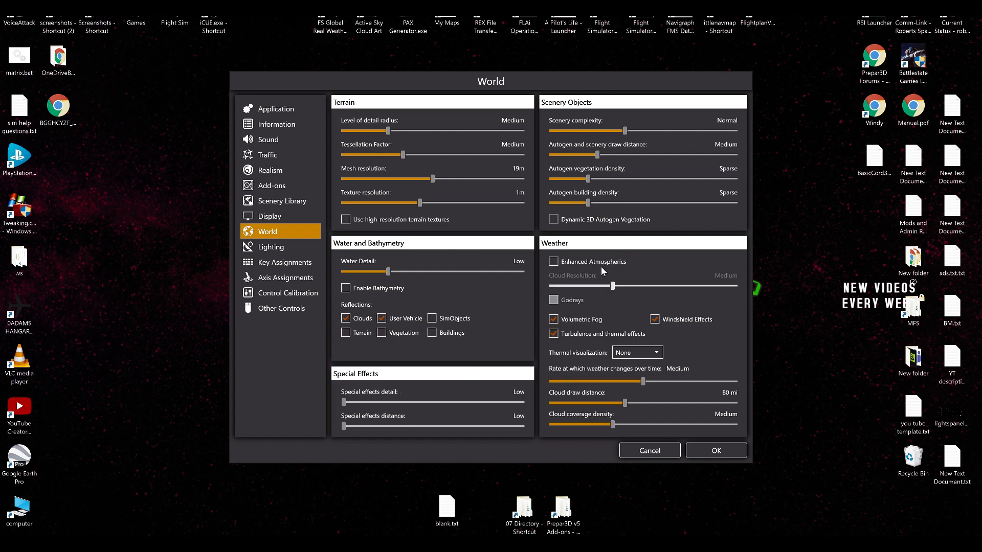
{"action": "mouse_move", "coordinate": [606, 267]}
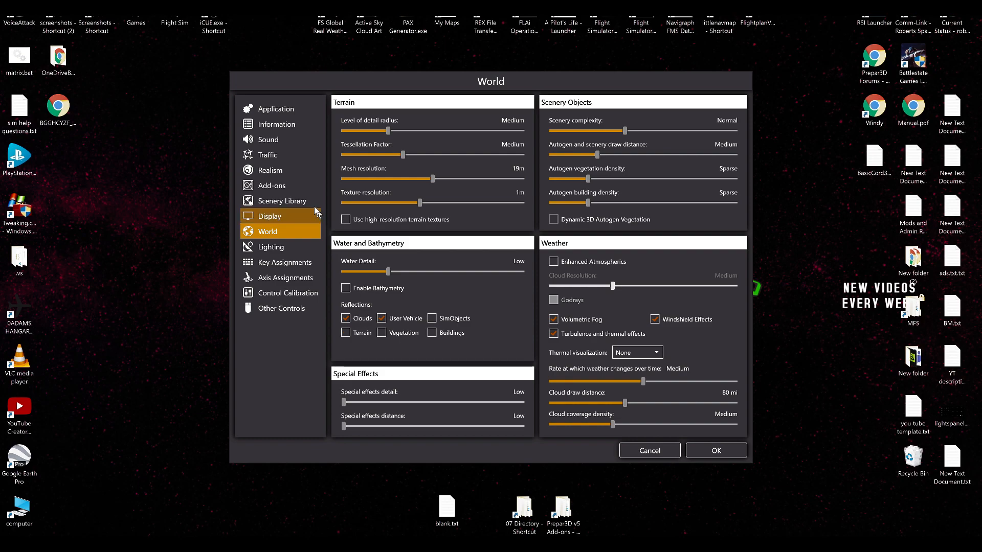
{"action": "left_click", "coordinate": [291, 215]}
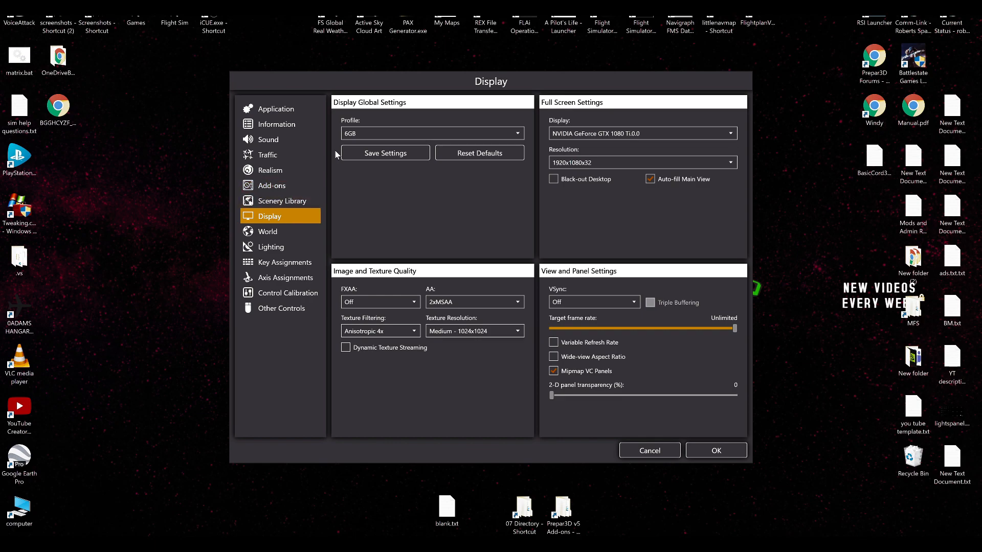
Review the 6GB profile's World and Lighting settings, including its shadow options, and return to the Display settings.
{"action": "left_click", "coordinate": [293, 232]}
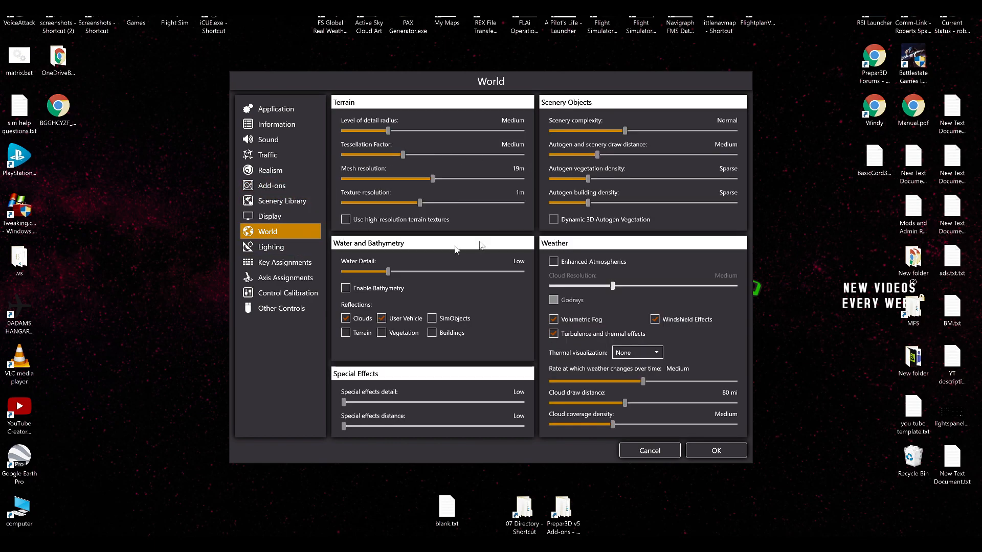
{"action": "left_click", "coordinate": [296, 249]}
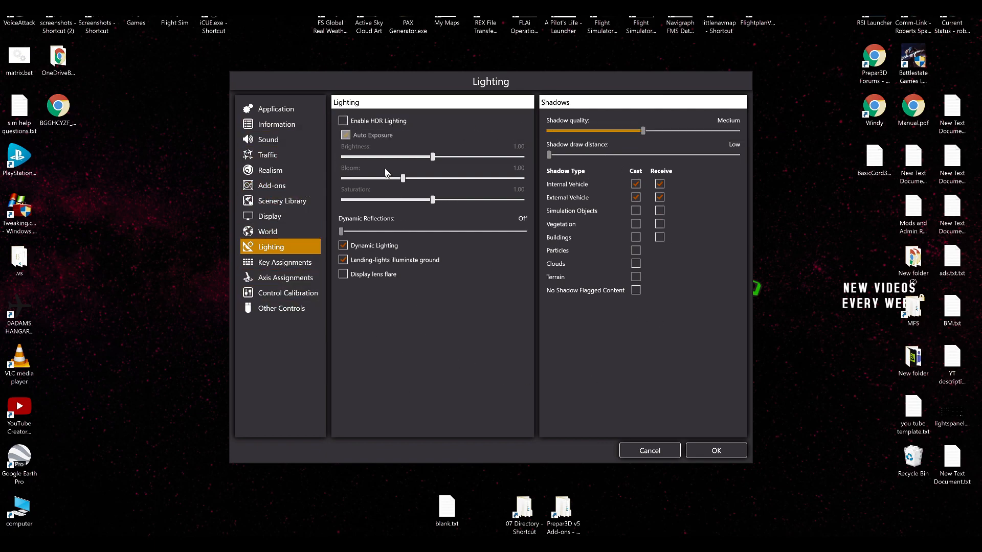
{"action": "left_click", "coordinate": [281, 231]}
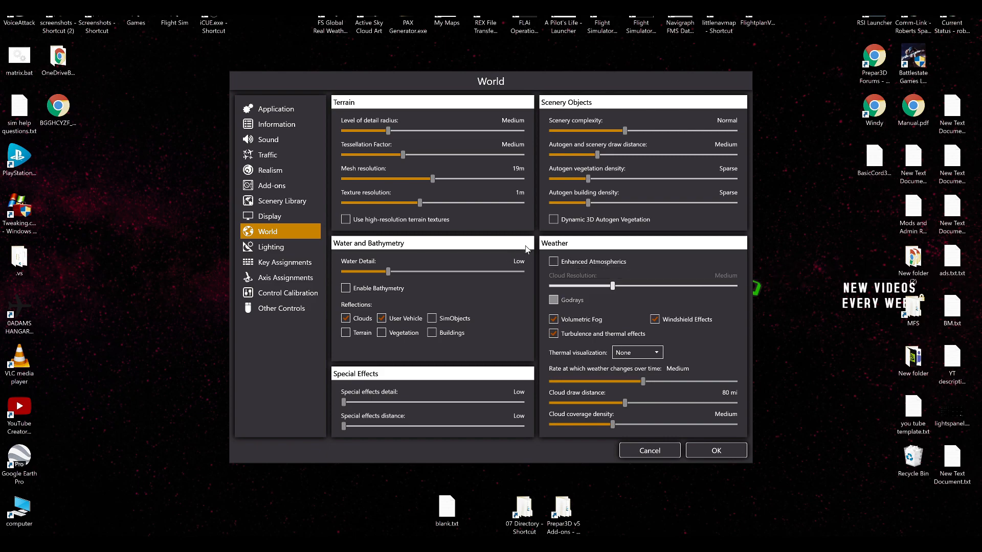
{"action": "left_click", "coordinate": [277, 215]}
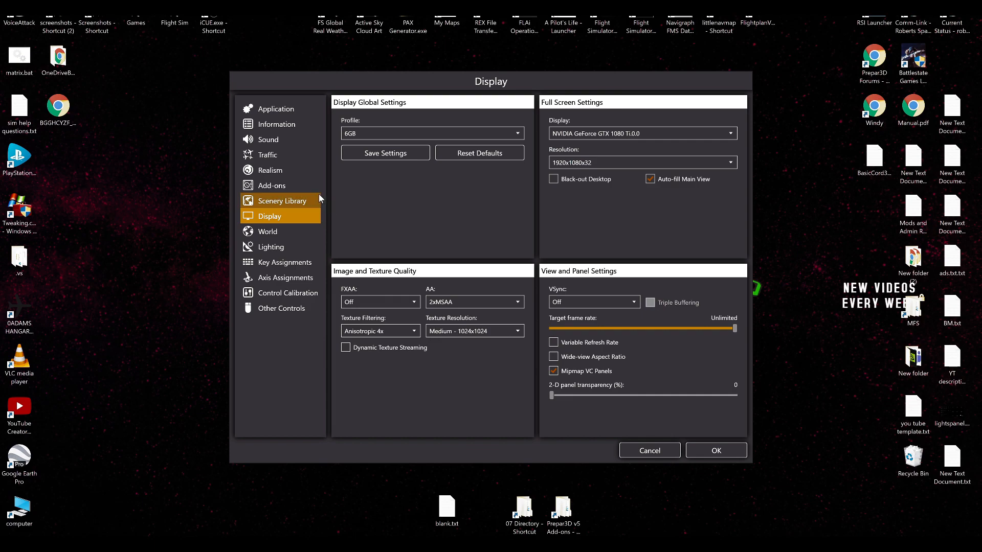
Load the 8GB graphics profile, review its World, Lighting and Traffic settings, and return to the Display settings.
{"action": "left_click", "coordinate": [346, 135]}
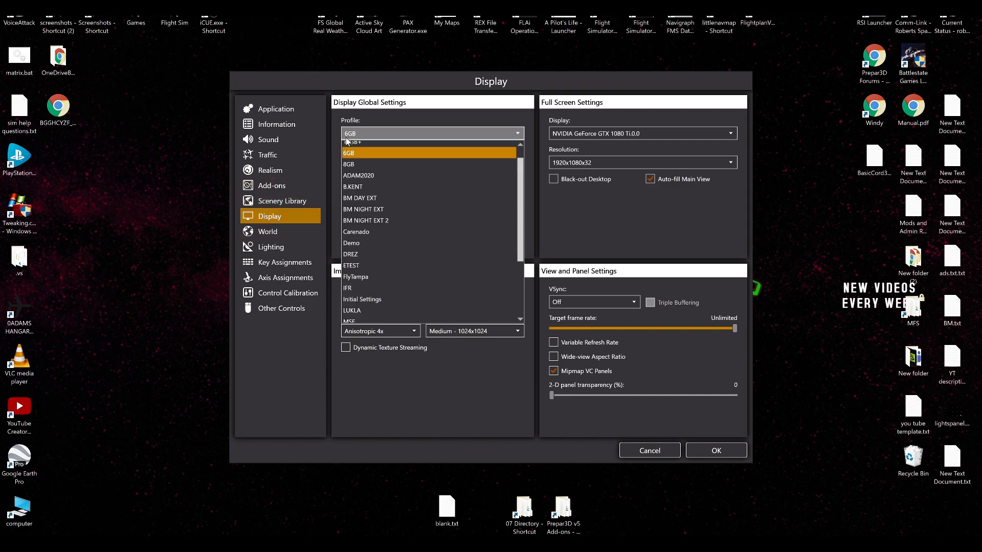
{"action": "left_click", "coordinate": [360, 171]}
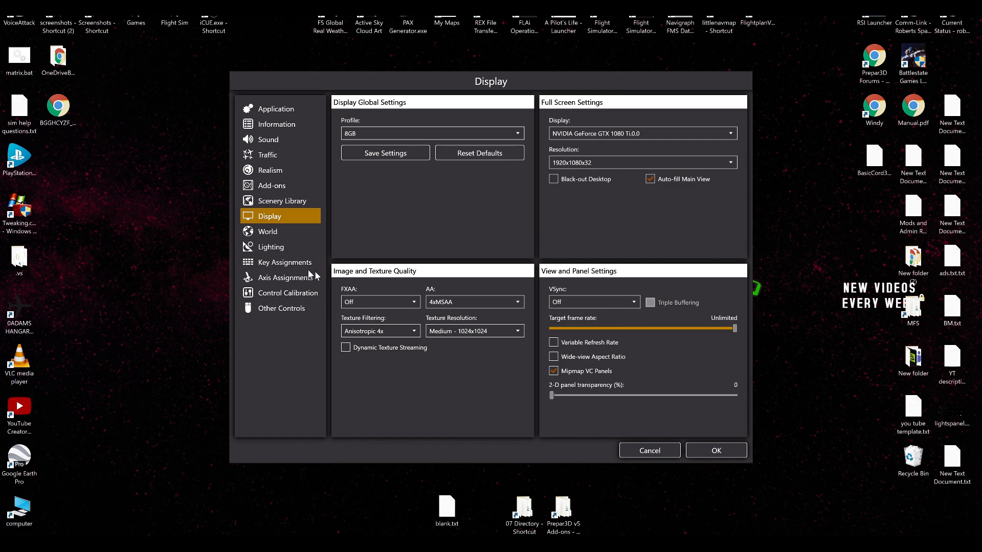
{"action": "left_click", "coordinate": [295, 236]}
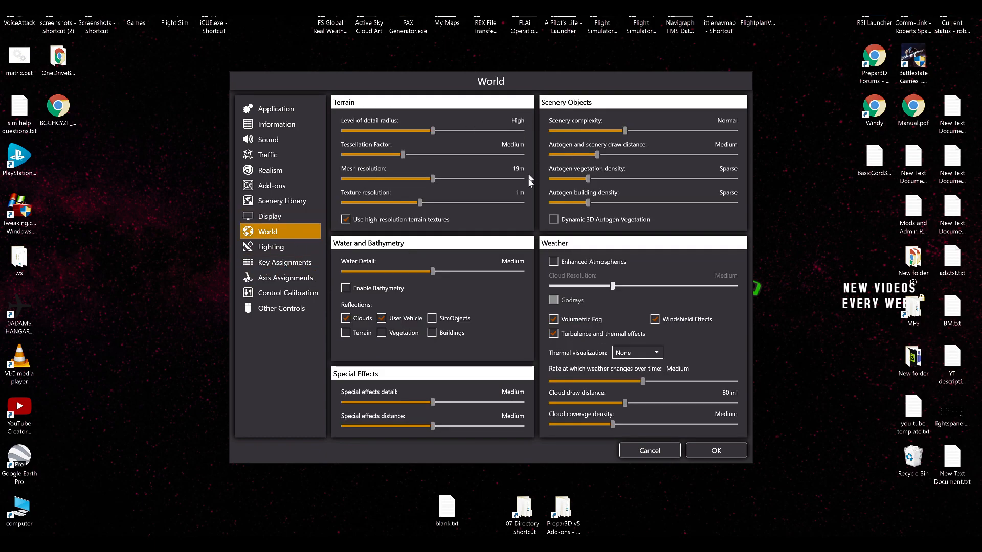
{"action": "left_click", "coordinate": [282, 249]}
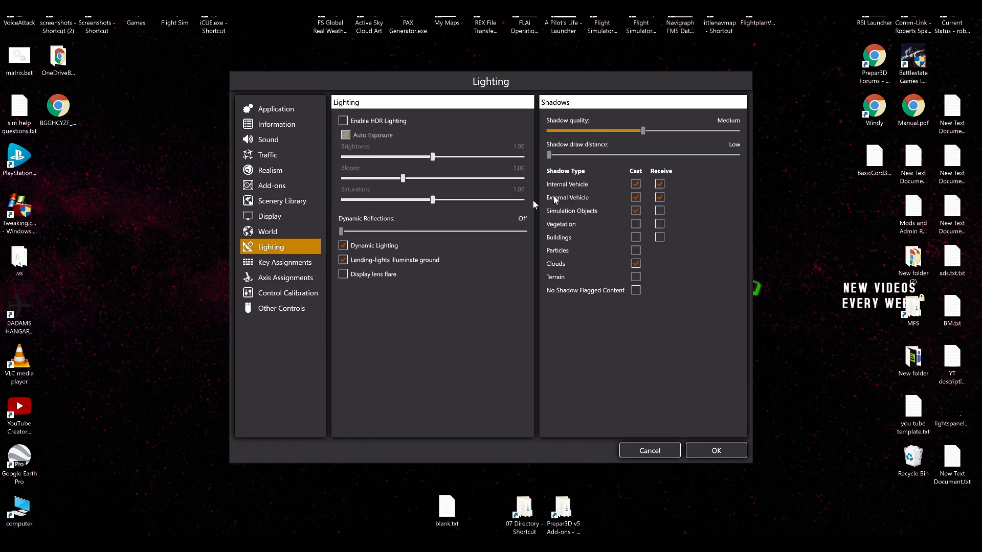
{"action": "left_click", "coordinate": [274, 156]}
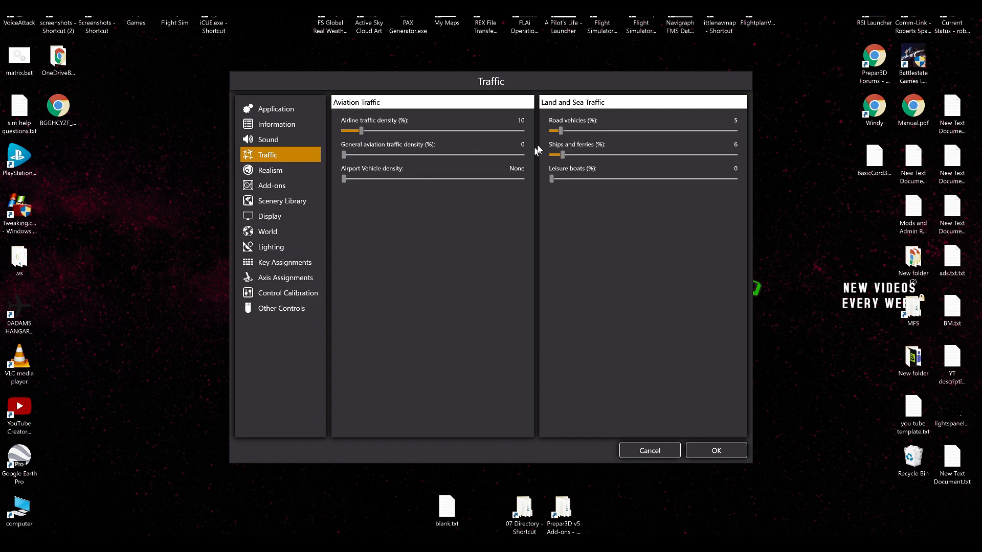
{"action": "left_click", "coordinate": [307, 215]}
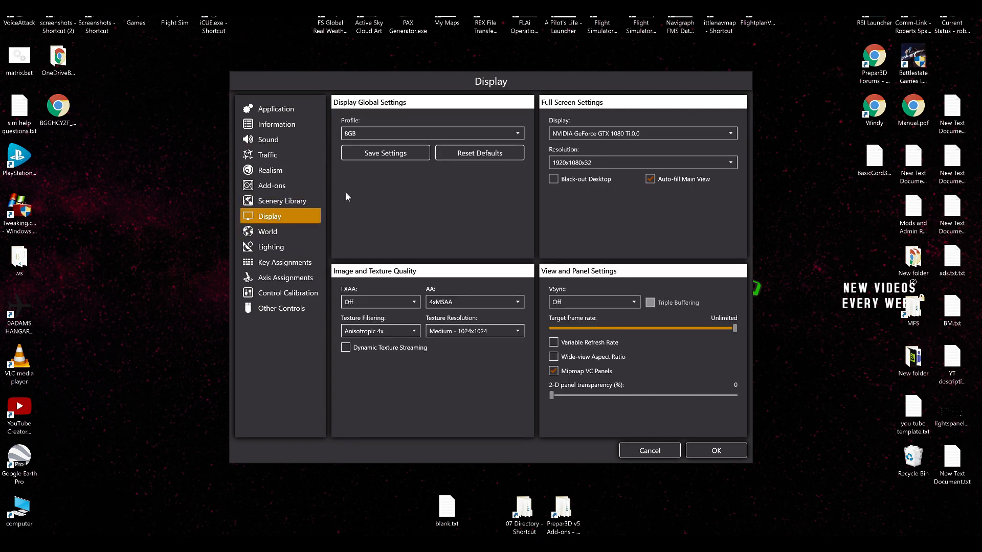
Load the 10GB+ graphics profile, review its World settings, and return to the Display settings.
{"action": "left_click", "coordinate": [391, 131]}
{"action": "scroll", "coordinate": [385, 173], "scroll_direction": "up", "scroll_amount": 1}
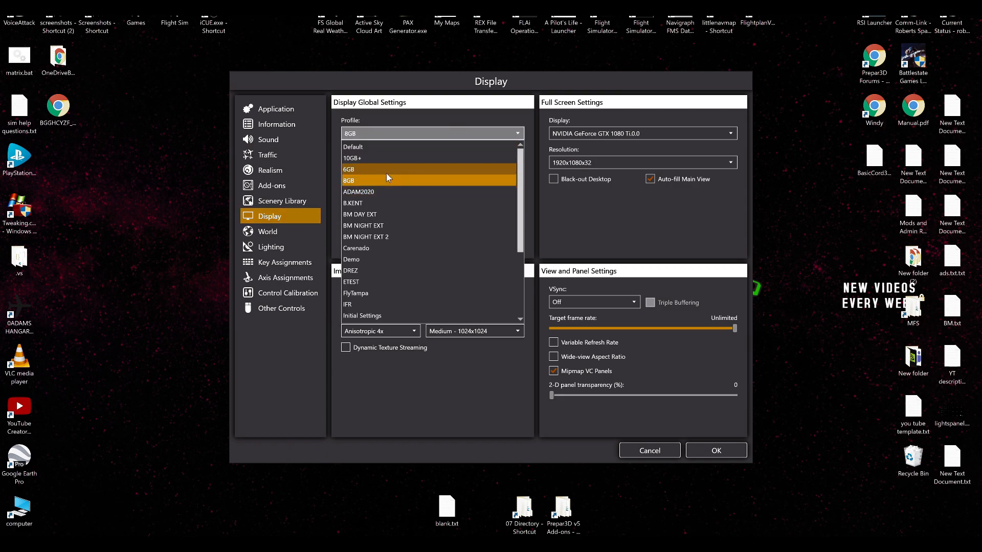
{"action": "left_click", "coordinate": [385, 158]}
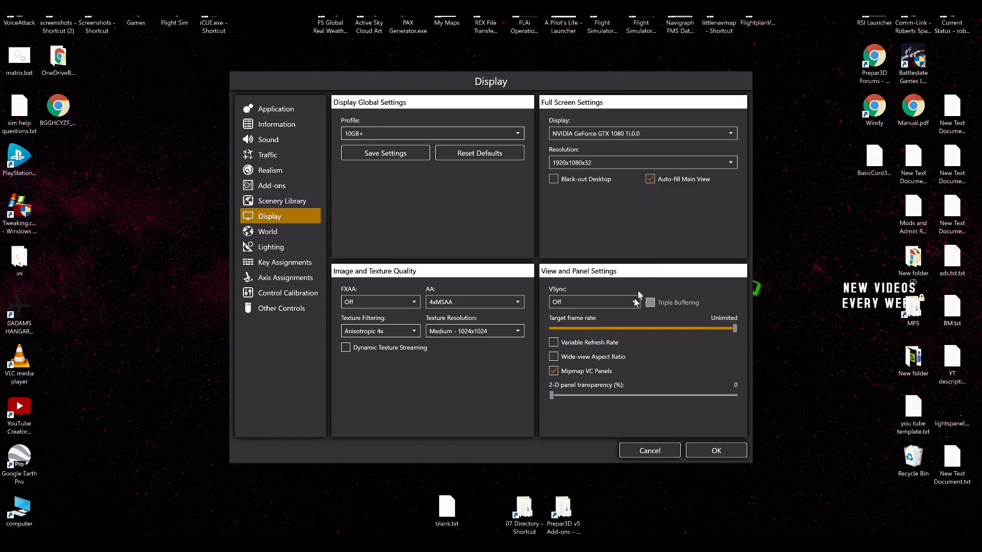
{"action": "left_click", "coordinate": [268, 233]}
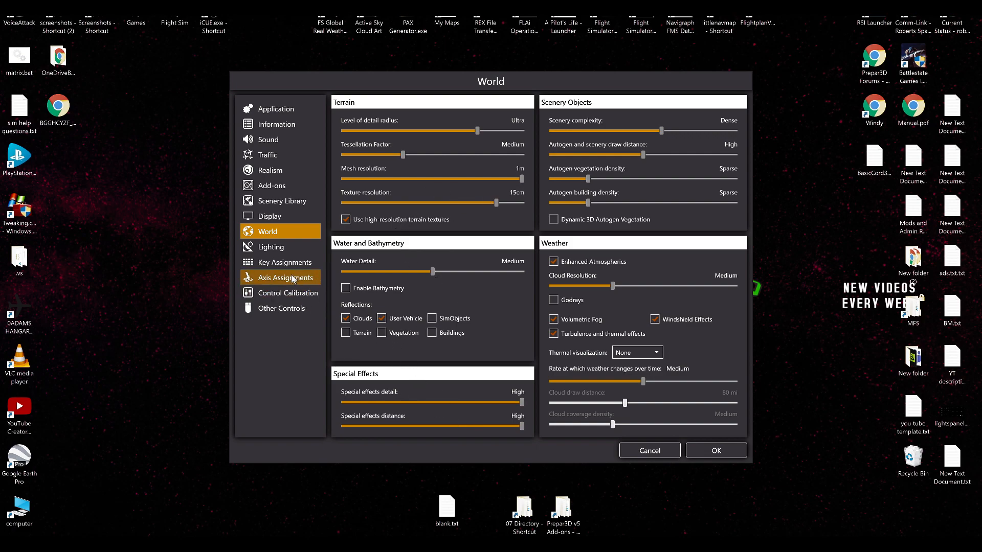
{"action": "left_click", "coordinate": [292, 217]}
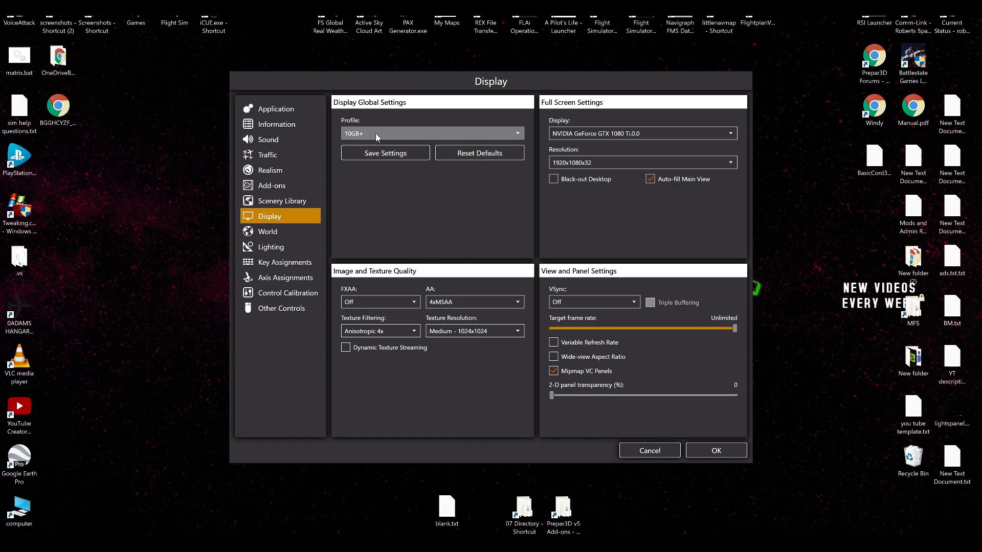
Switch to File Explorer, open the Prepar3D v5 Files folder in Documents, and sort it by type to locate the profile .cfg files.
{"action": "double_click", "coordinate": [12, 507]}
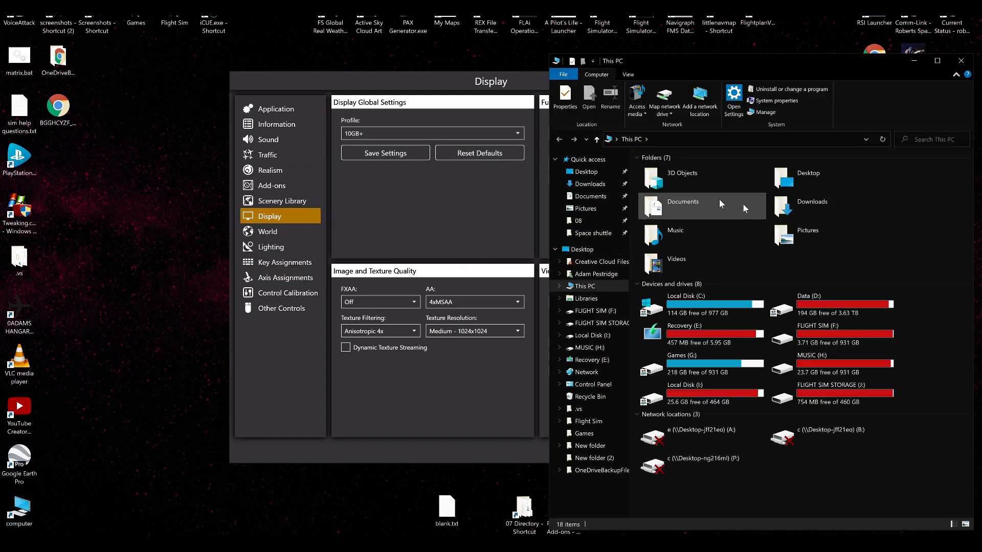
{"action": "double_click", "coordinate": [704, 196]}
{"action": "scroll", "coordinate": [745, 403], "scroll_direction": "down", "scroll_amount": 3}
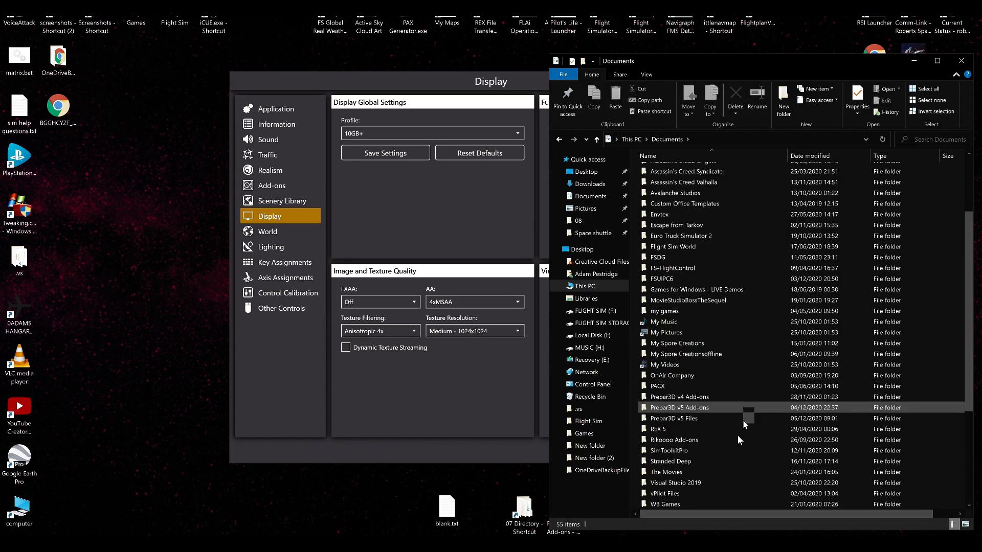
{"action": "double_click", "coordinate": [729, 419]}
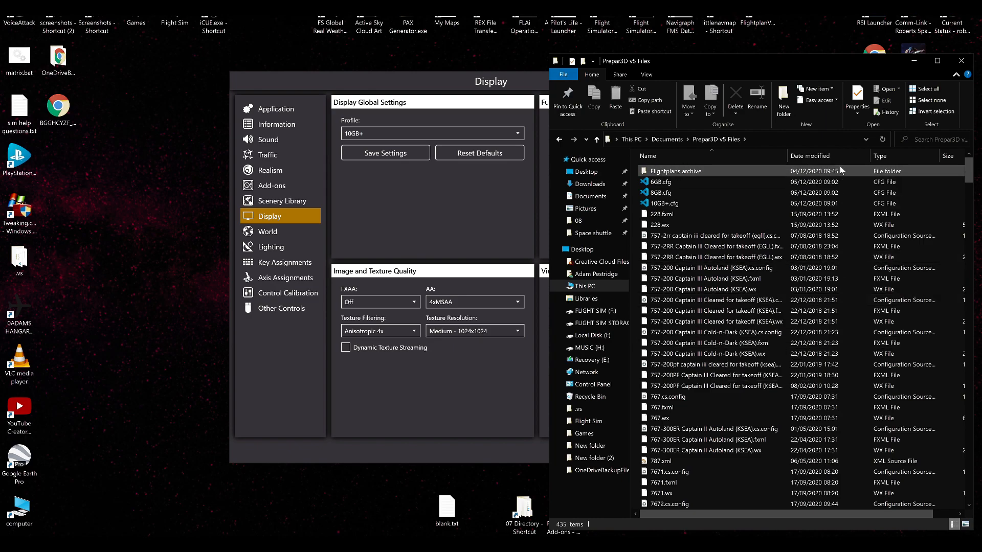
{"action": "left_click", "coordinate": [878, 156]}
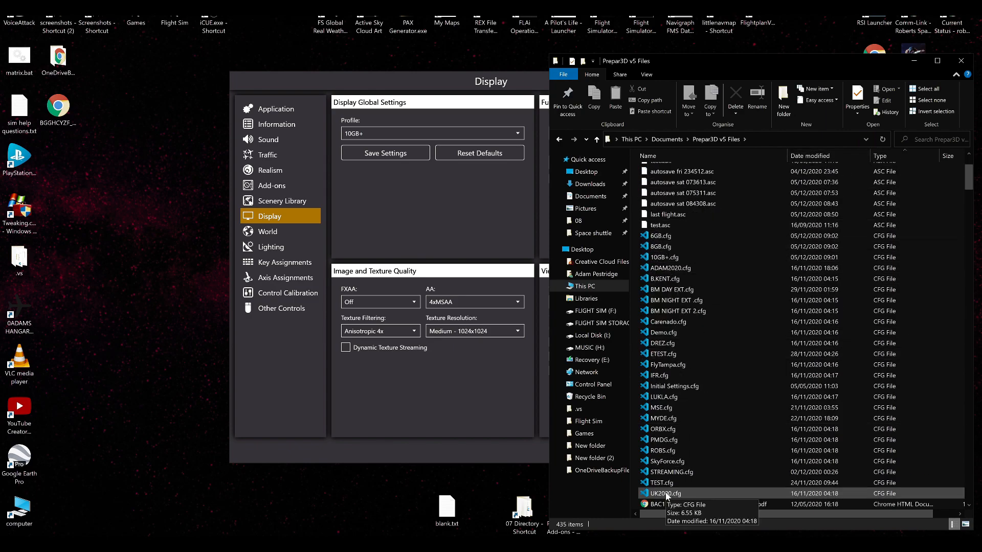
{"action": "left_click", "coordinate": [521, 214]}
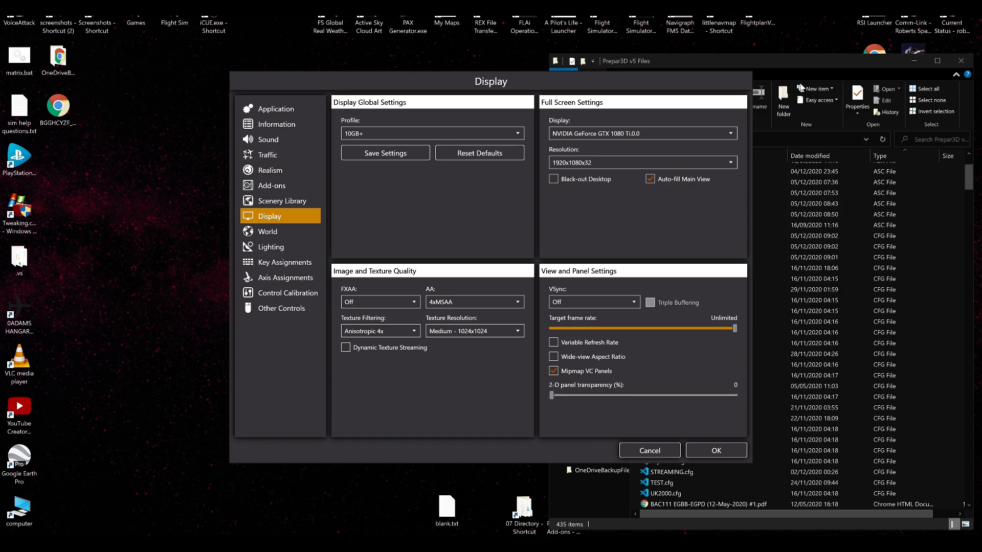
{"action": "left_click", "coordinate": [807, 62]}
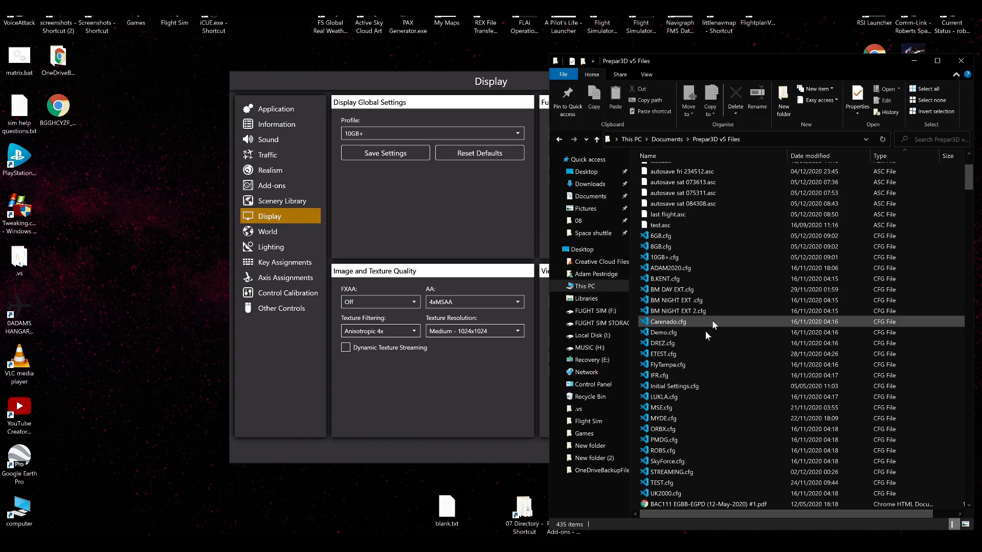
Open 8GB.cfg in Visual Studio Code, look over its graphics, display, scenery and terrain entries, and close the editor.
{"action": "left_click", "coordinate": [695, 246]}
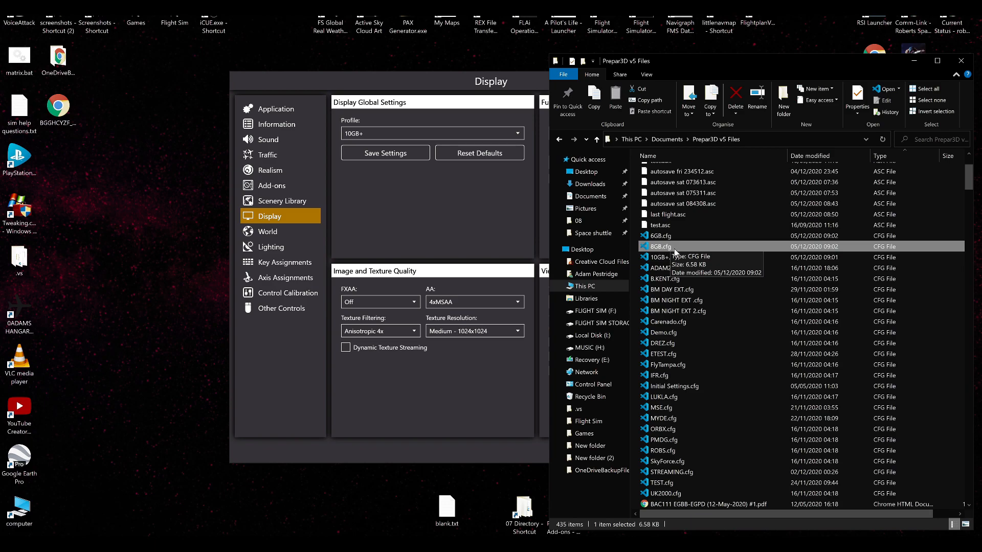
{"action": "double_click", "coordinate": [673, 249]}
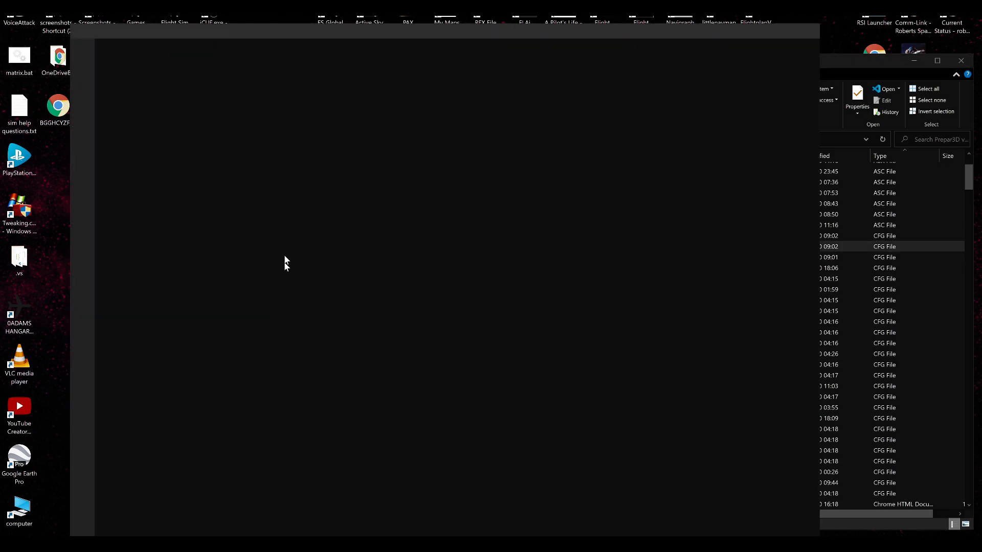
{"action": "left_click_drag", "start_coordinate": [523, 23], "coordinate": [698, 21]}
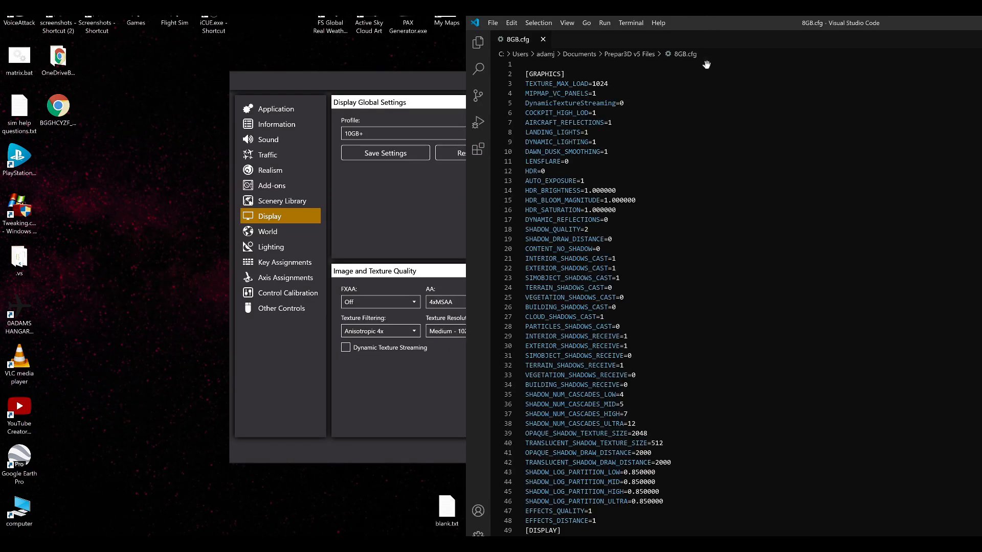
{"action": "scroll", "coordinate": [617, 450], "scroll_direction": "down", "scroll_amount": 15}
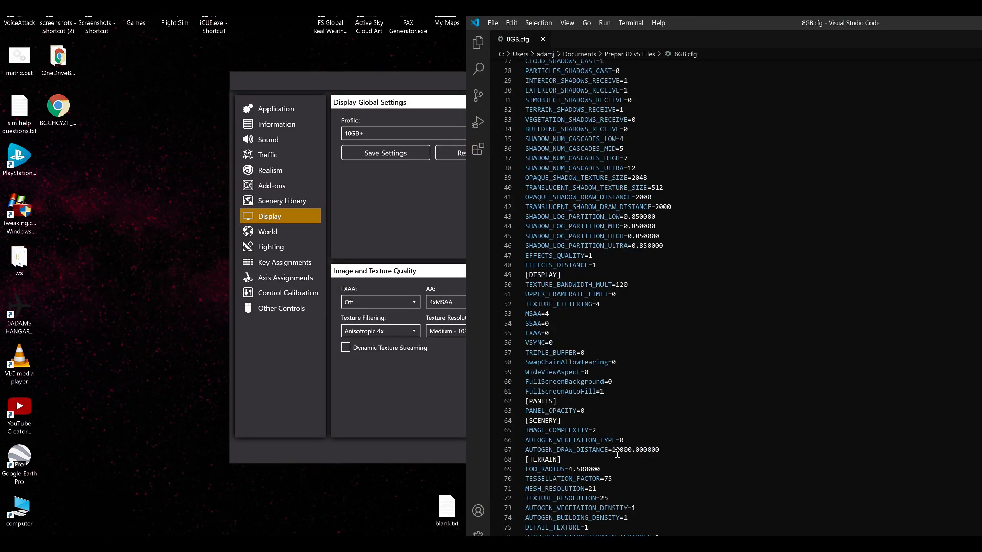
{"action": "key", "text": "alt+F4"}
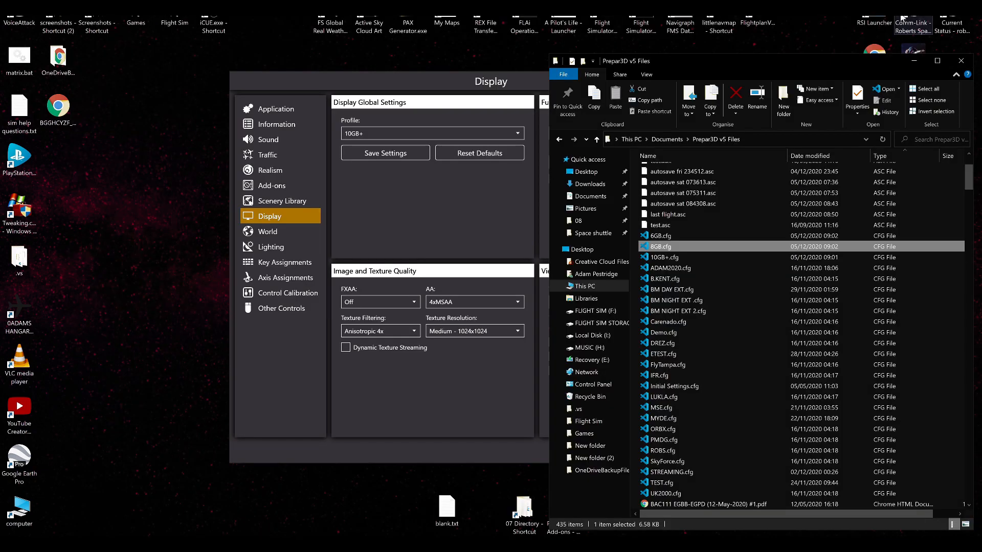
Reopen 8GB.cfg, read through its settings to the end of the file, and close it without changes.
{"action": "double_click", "coordinate": [694, 244]}
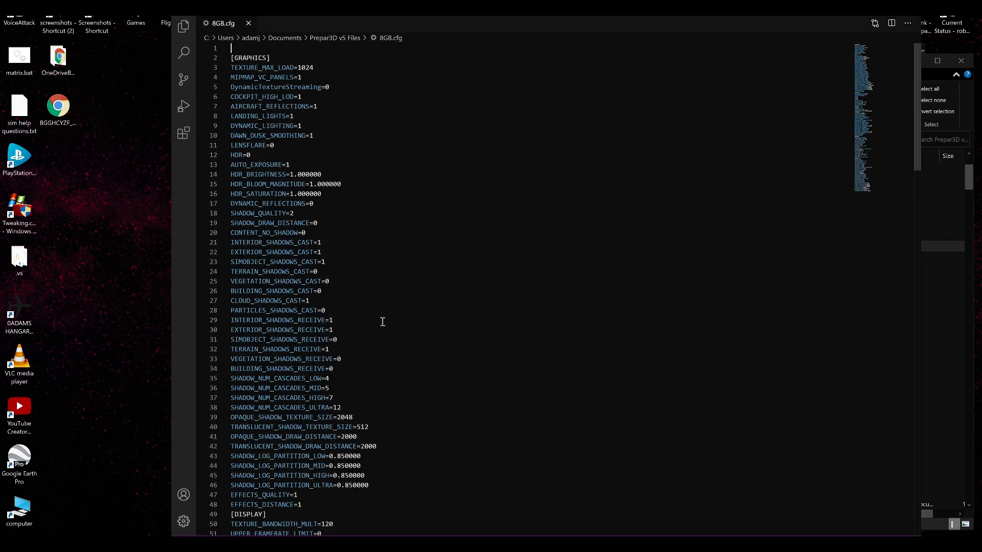
{"action": "scroll", "coordinate": [386, 339], "scroll_direction": "down", "scroll_amount": 7}
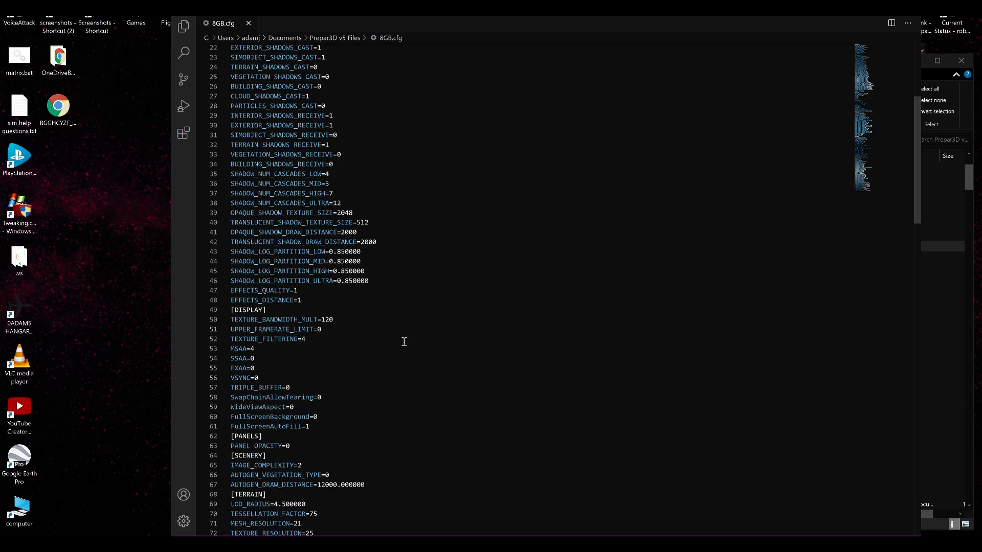
{"action": "scroll", "coordinate": [404, 341], "scroll_direction": "down", "scroll_amount": 7}
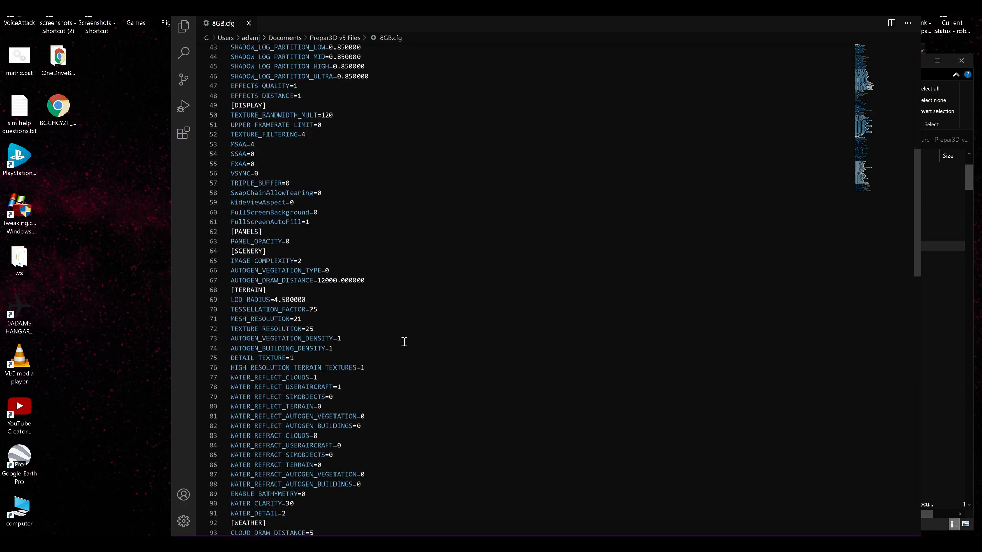
{"action": "scroll", "coordinate": [404, 342], "scroll_direction": "down", "scroll_amount": 7}
{"action": "scroll", "coordinate": [404, 341], "scroll_direction": "down", "scroll_amount": 7}
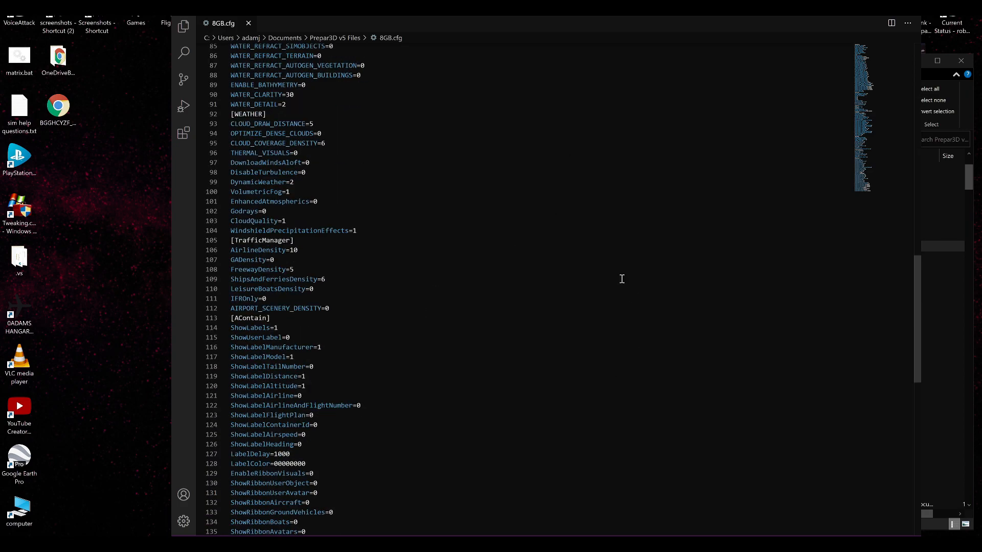
{"action": "scroll", "coordinate": [648, 292], "scroll_direction": "down", "scroll_amount": 7}
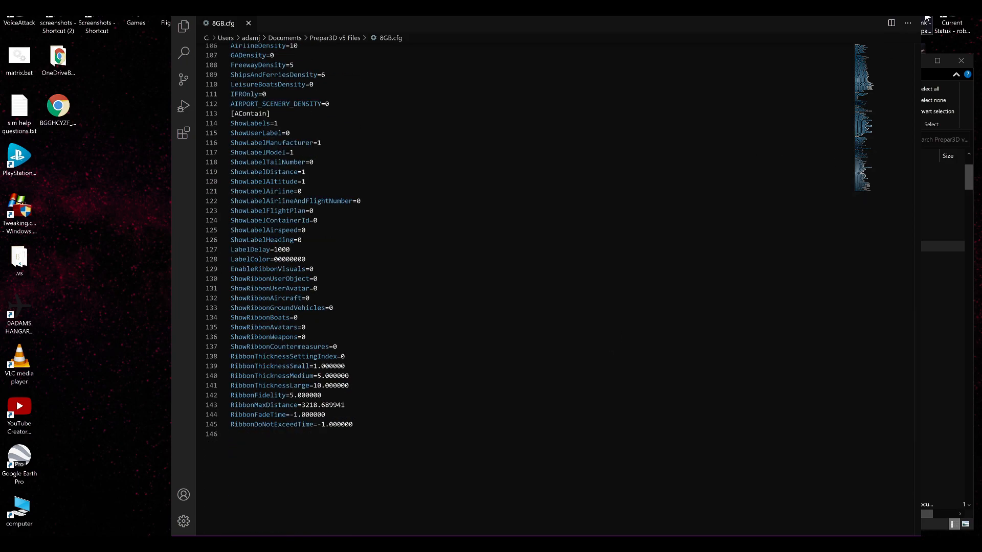
{"action": "left_click", "coordinate": [908, 8]}
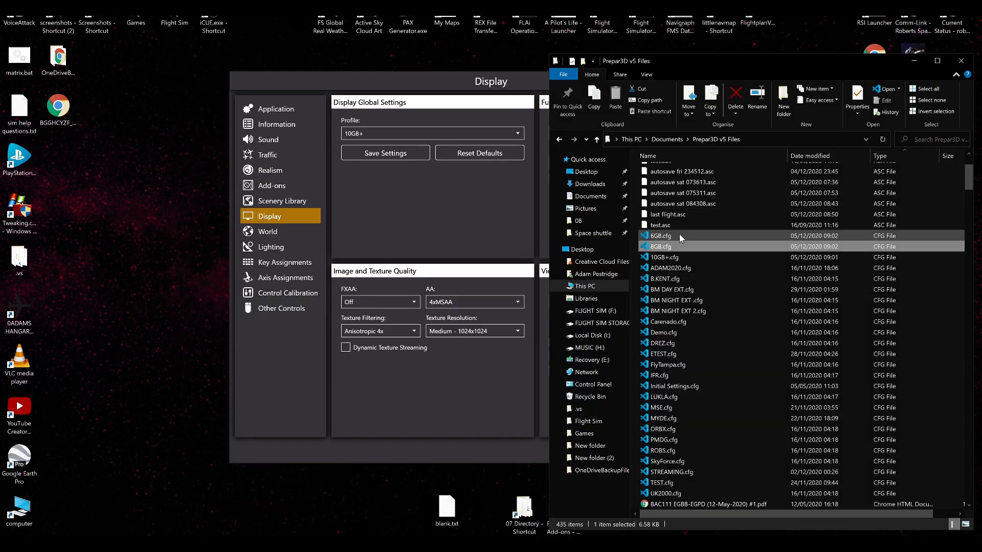
Point out the 6GB, 8GB and 10GB+ configuration files in the folder, and minimize File Explorer to return to the Display settings.
{"action": "left_click", "coordinate": [660, 236]}
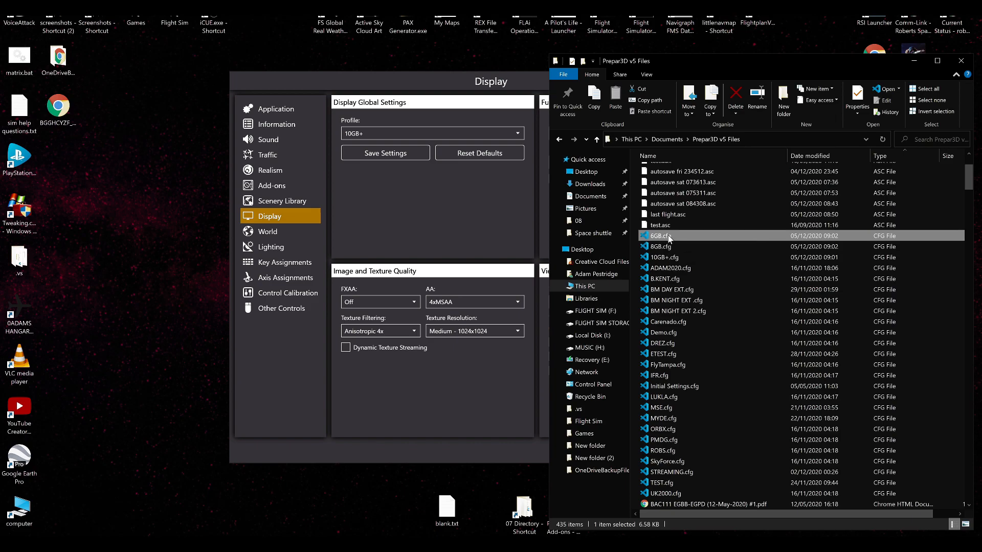
{"action": "left_click", "coordinate": [666, 247]}
{"action": "left_click", "coordinate": [664, 254]}
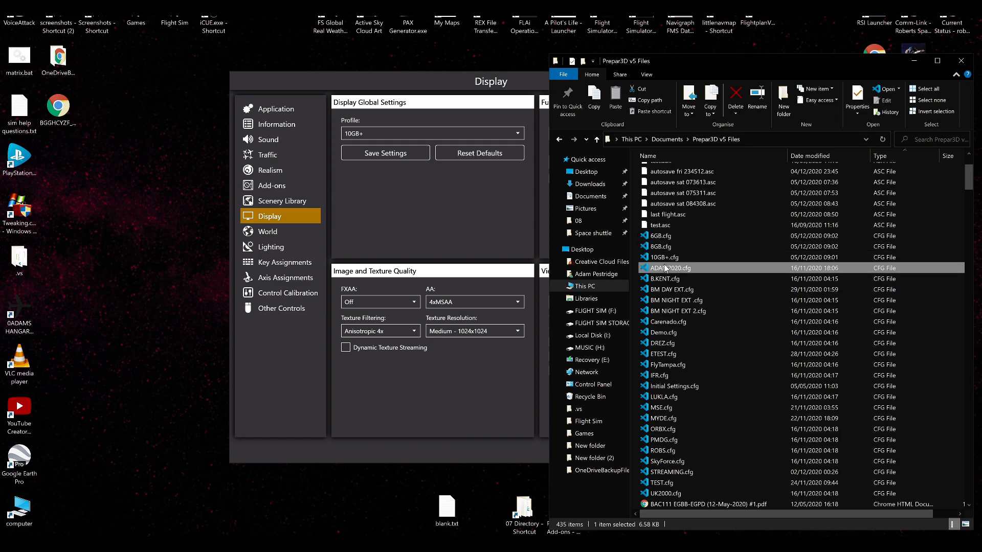
{"action": "left_click", "coordinate": [912, 62]}
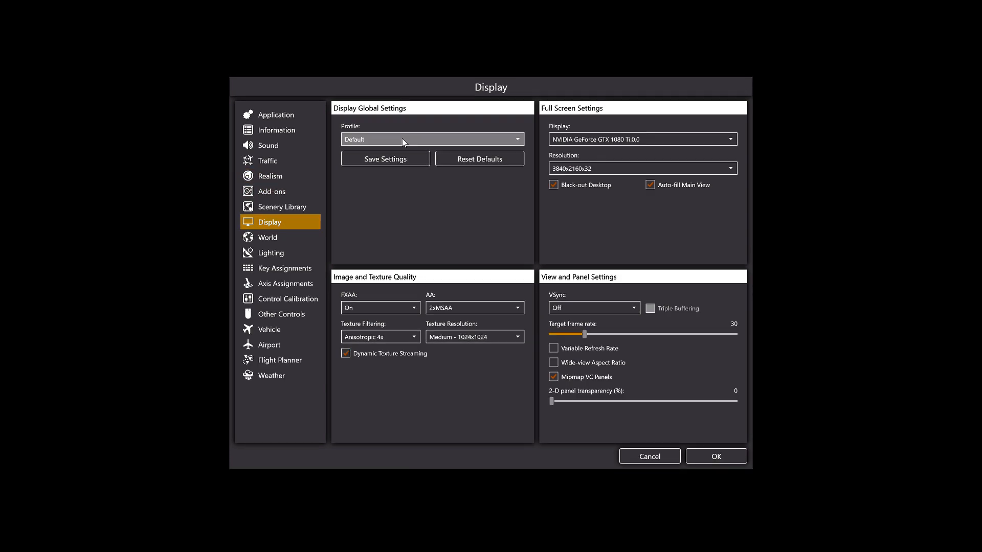
View the available display profiles, leave Default selected, and cancel the settings to return to the flight.
{"action": "left_click", "coordinate": [401, 139]}
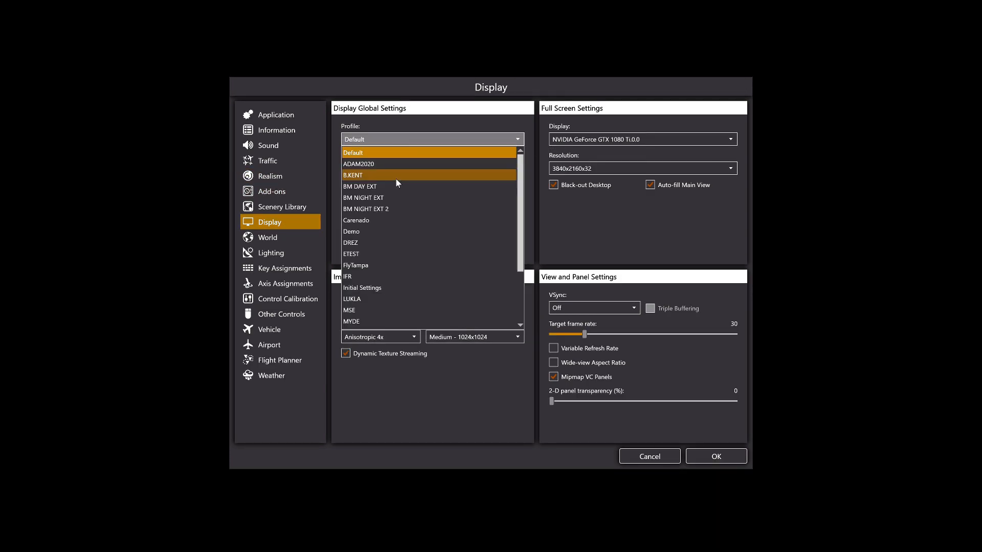
{"action": "left_click", "coordinate": [404, 152]}
{"action": "left_click", "coordinate": [647, 456]}
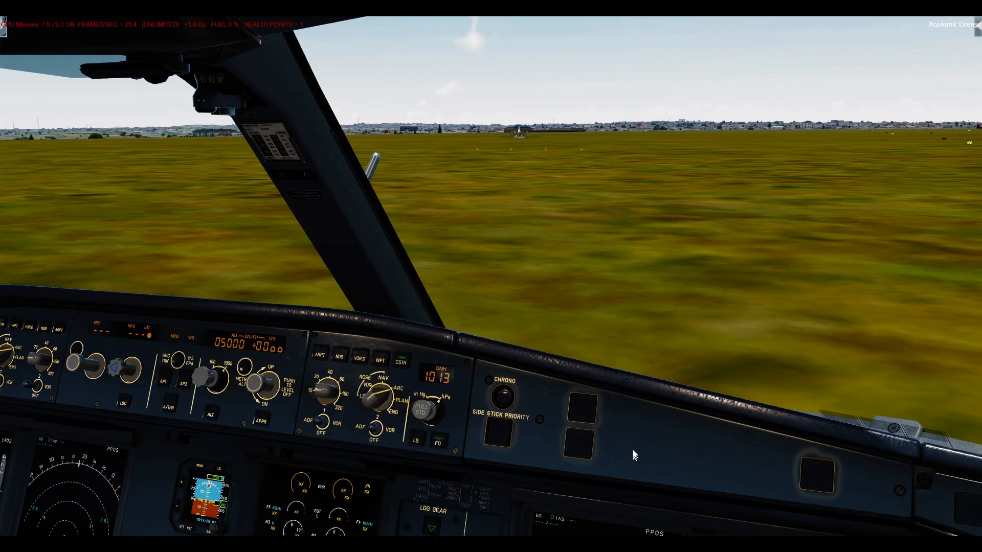